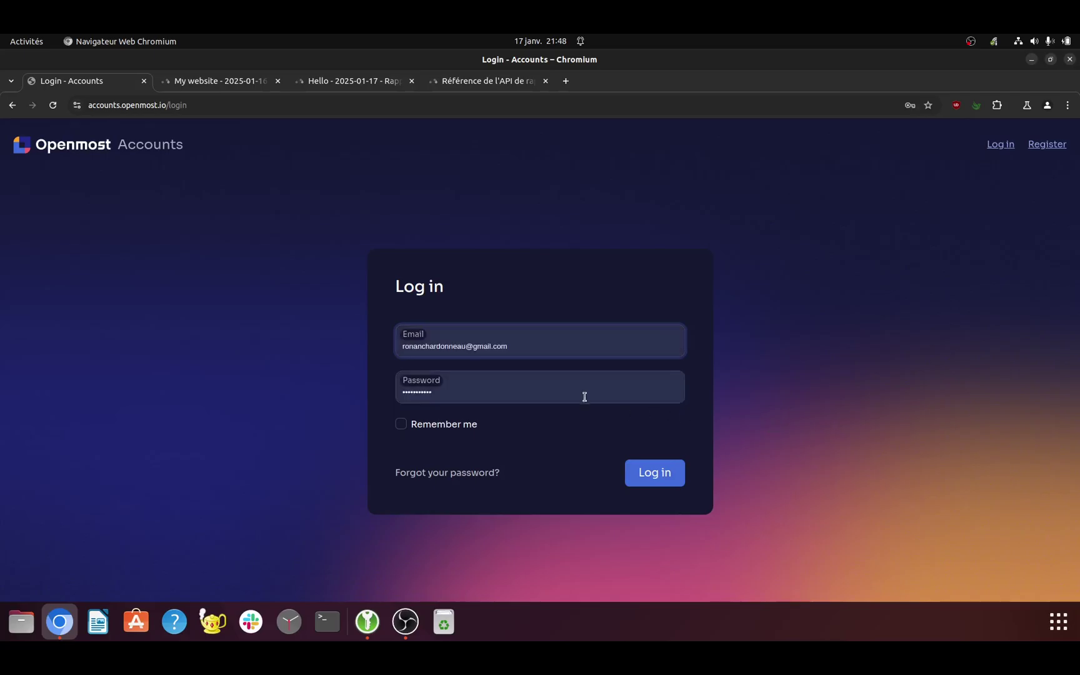
- Log in to Openmost Accounts with the prefilled credentials and look at the Matomo reporting API reference before returning to Toolkit
left_click(639, 476)
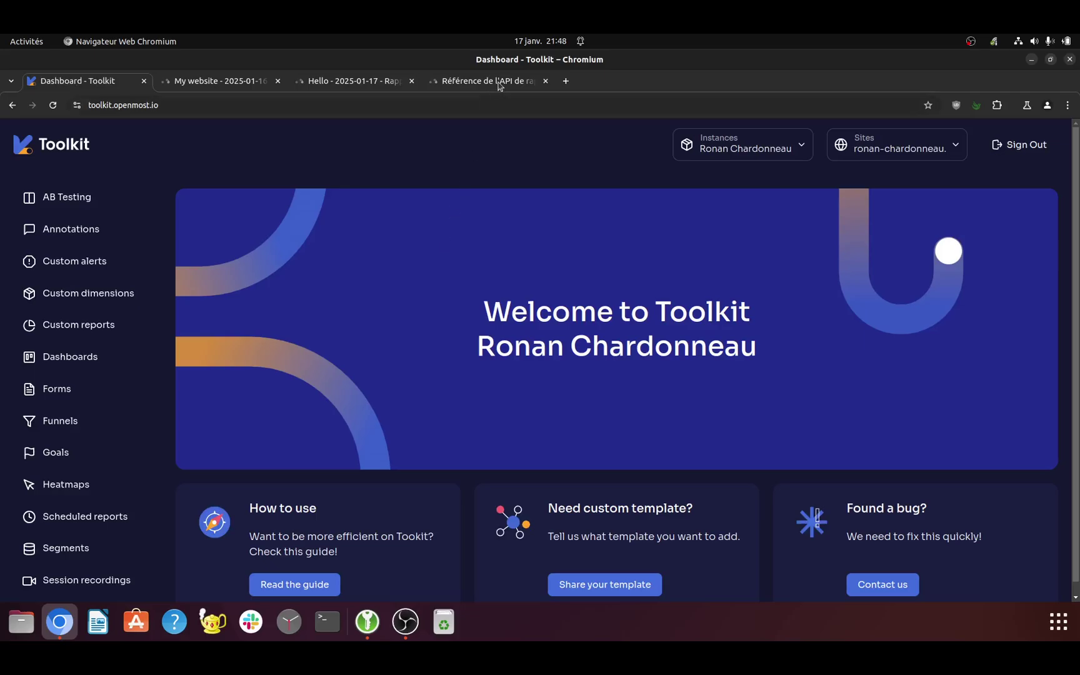
mouse_move(499, 85)
left_click(482, 90)
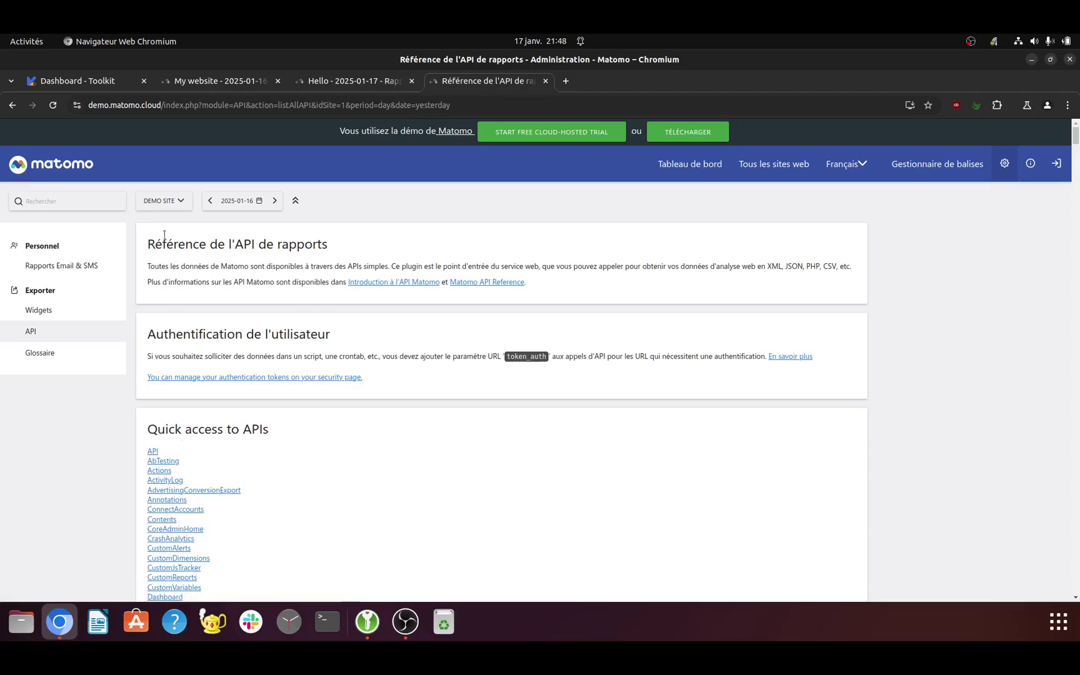
left_click(102, 84)
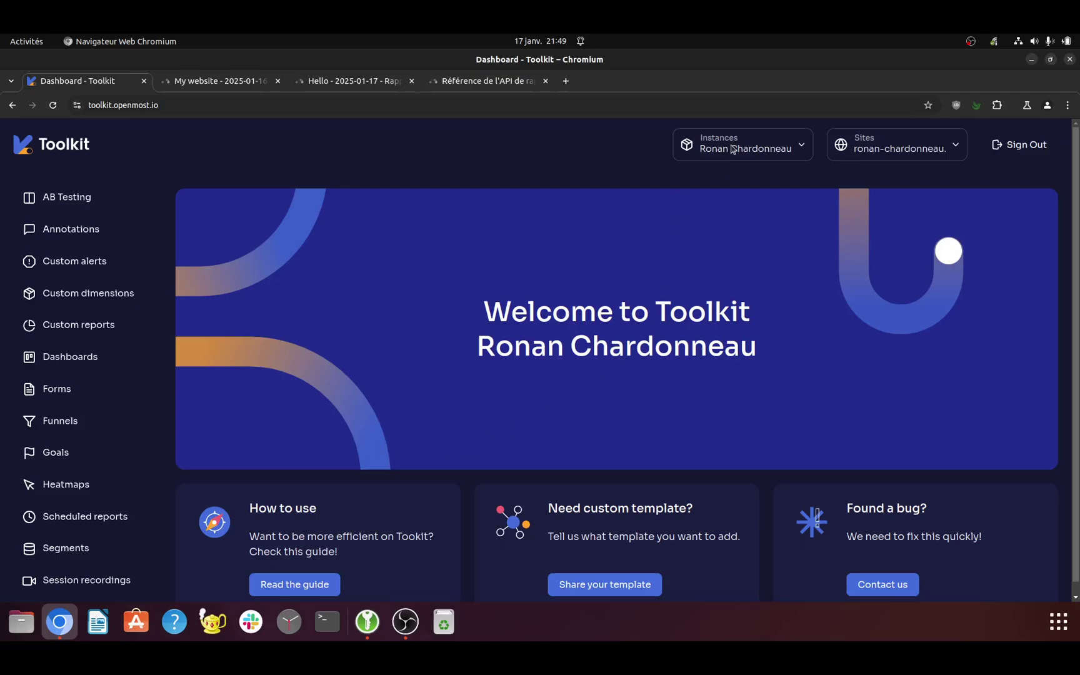
- Look through the sites available in Toolkit and check the My website dashboard in Matomo
left_click(870, 155)
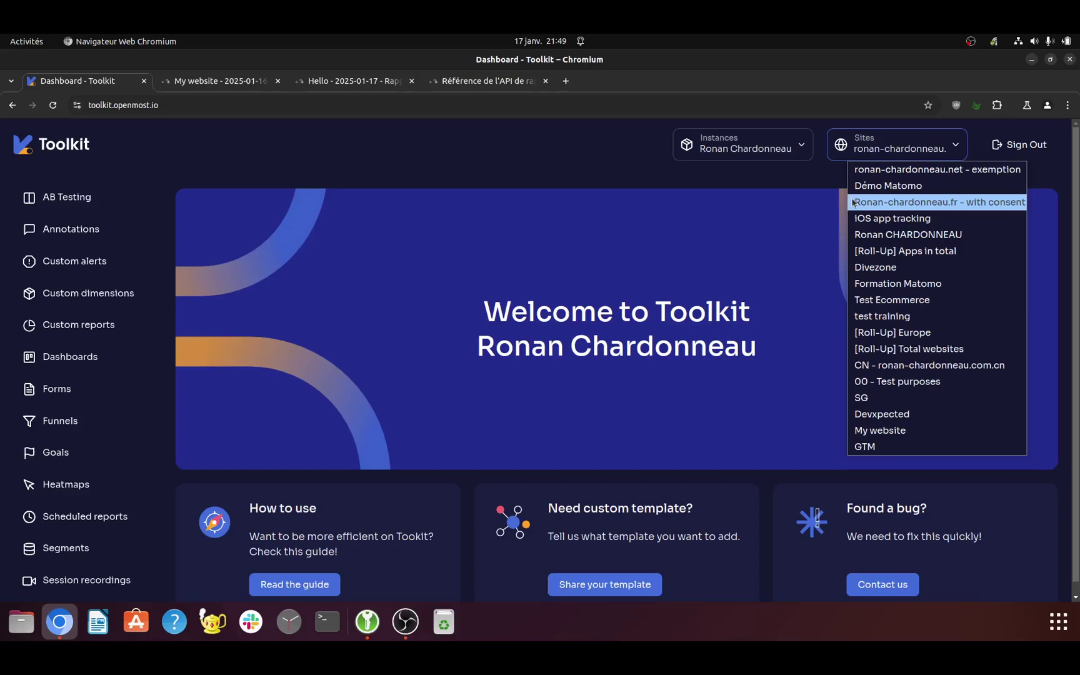
left_click(773, 242)
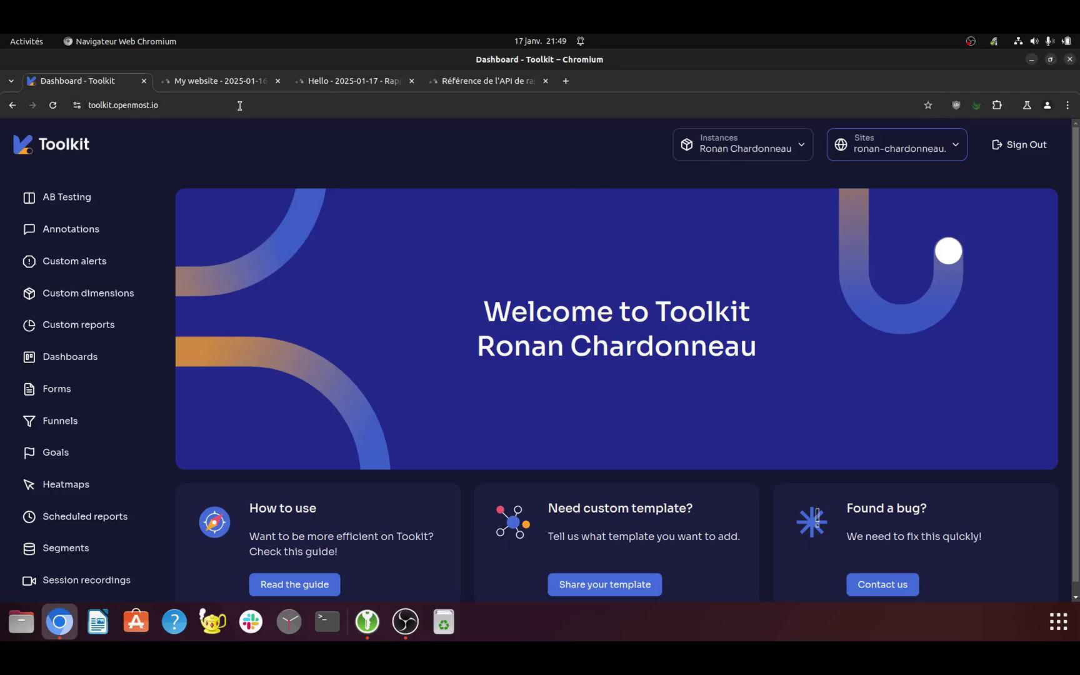
left_click(223, 84)
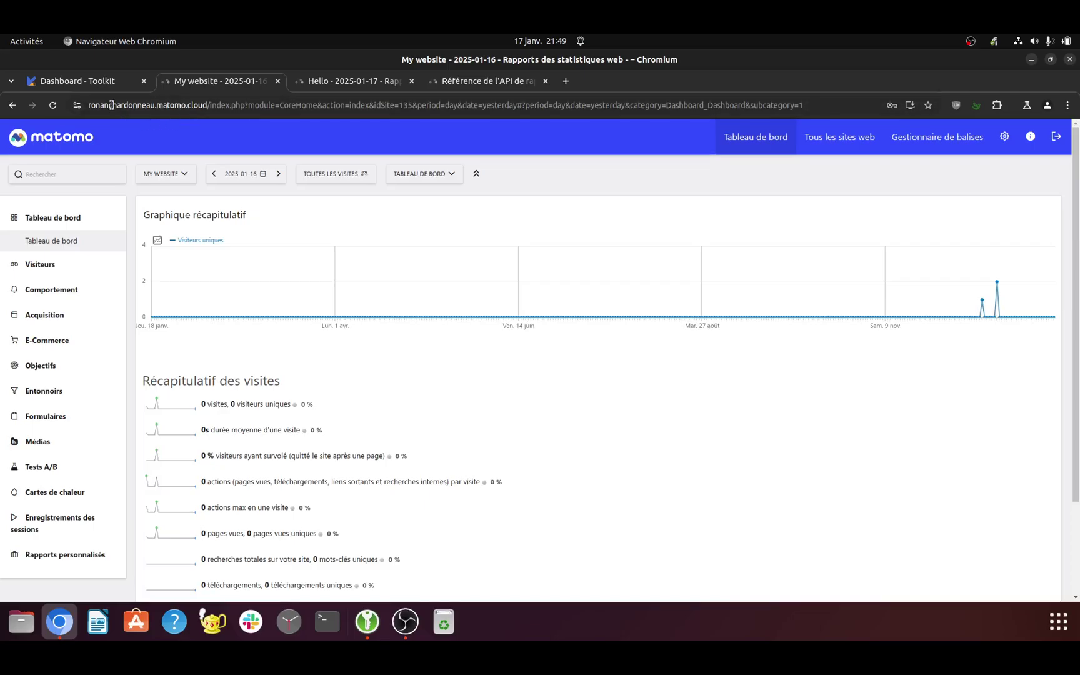
left_click(105, 83)
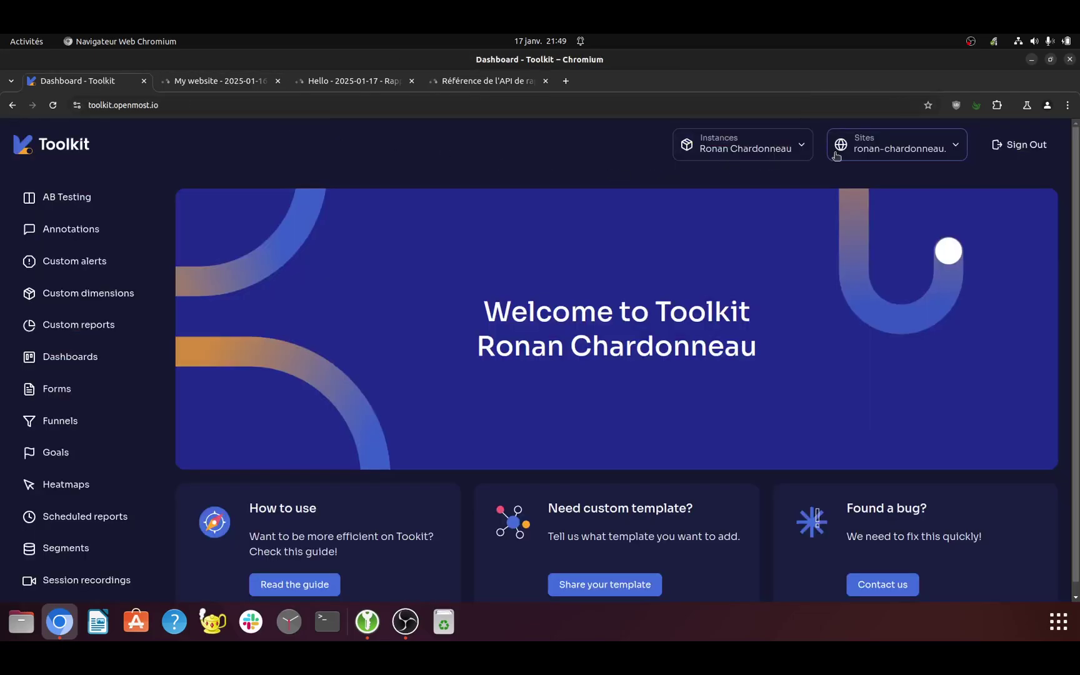
- Select the My website site in Toolkit and open its annotations
left_click(854, 146)
left_click(916, 429)
left_click(101, 232)
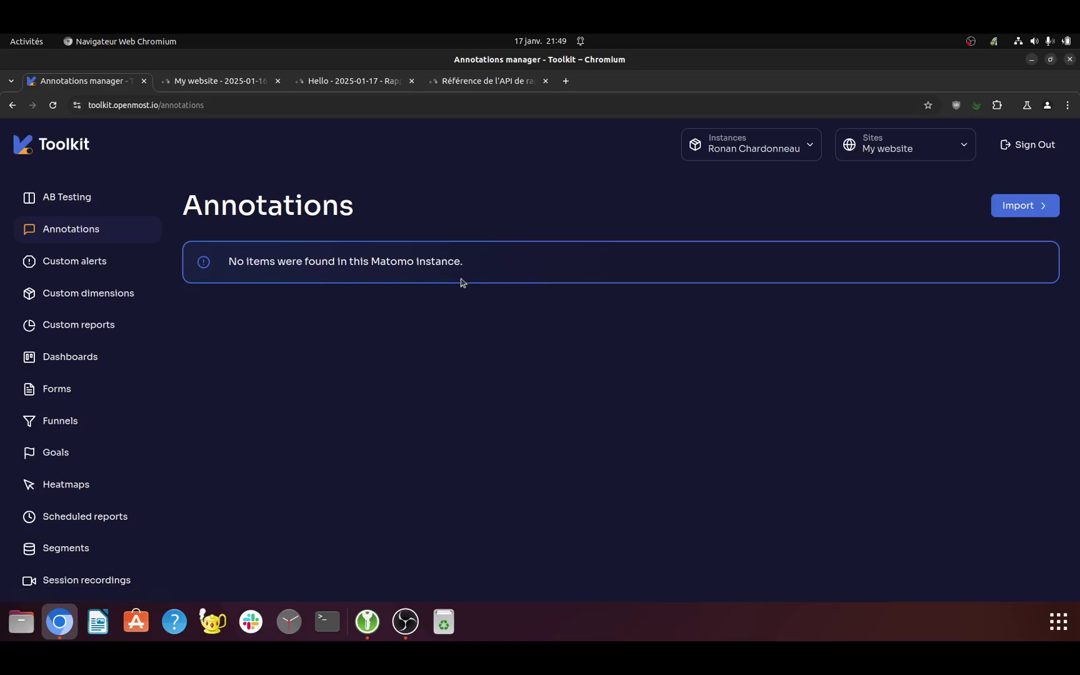
- Start an annotations import and open the "Google updates for SEO" preset
left_click(1011, 213)
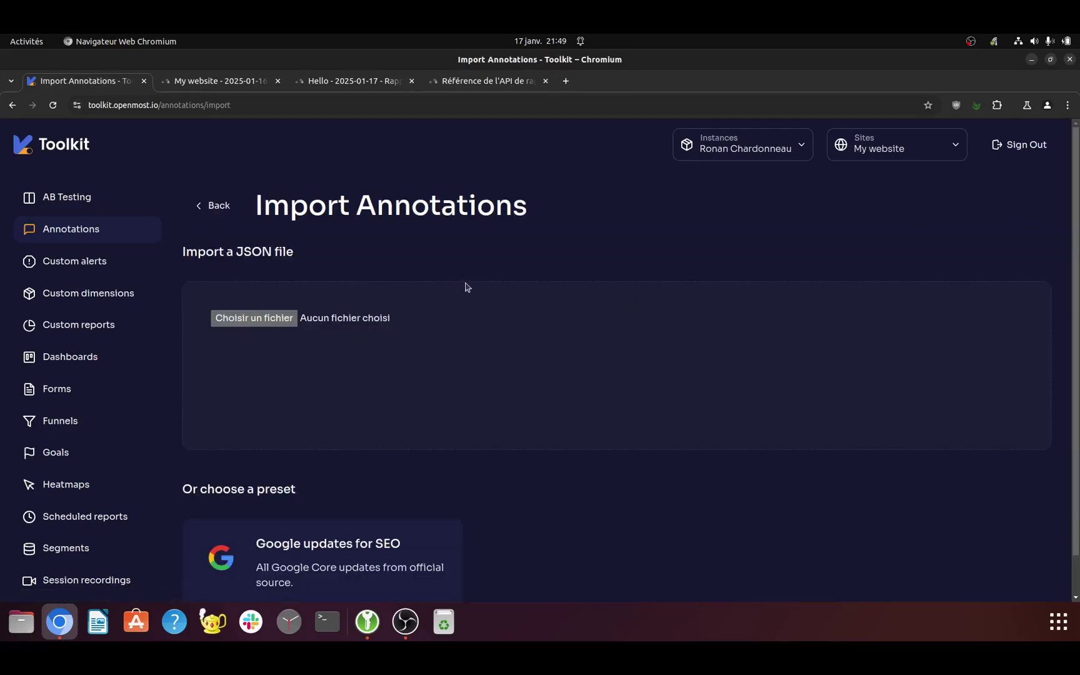
scroll(455, 436, "down", 1)
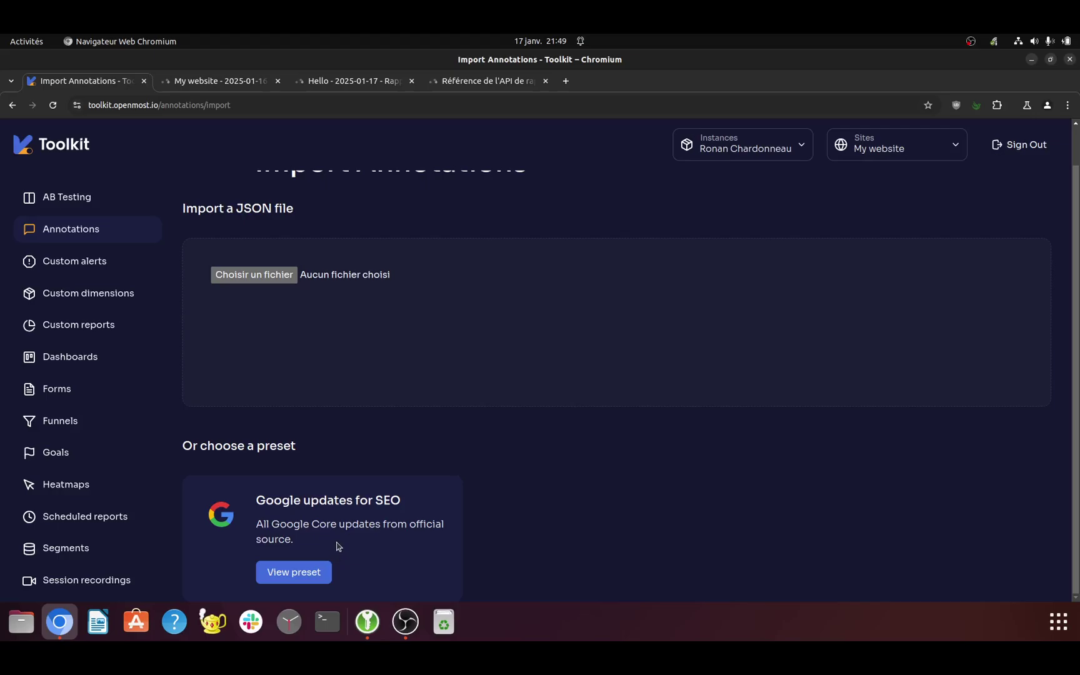
left_click(320, 578)
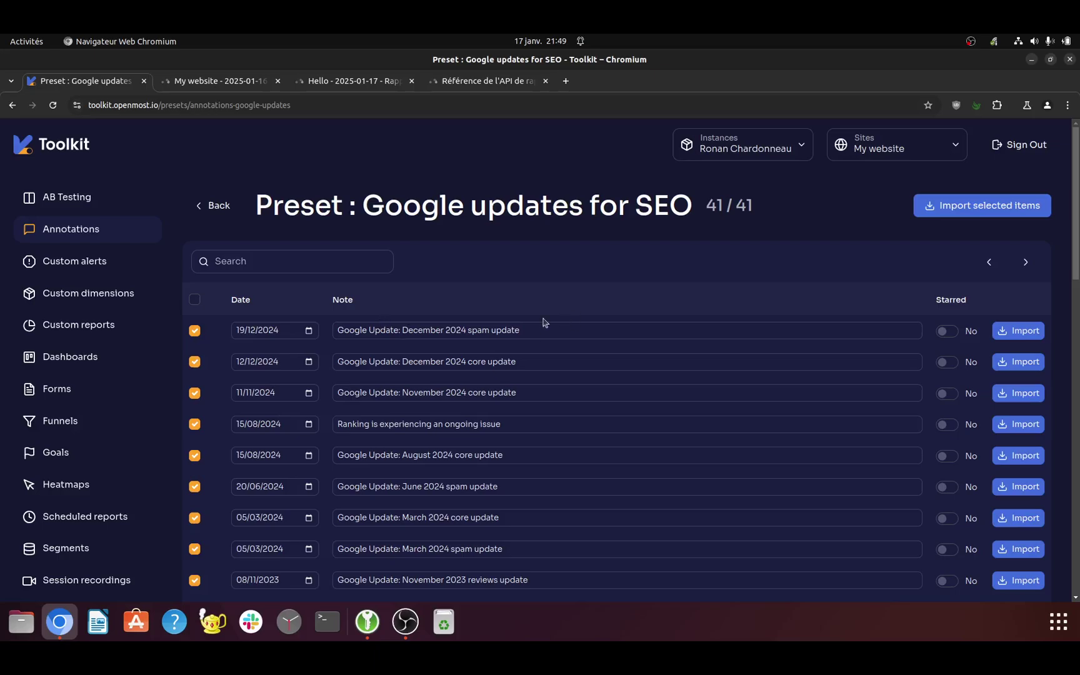
- Review the preset's Google update annotations and import all the selected items into My website
scroll(530, 331, "down", 3)
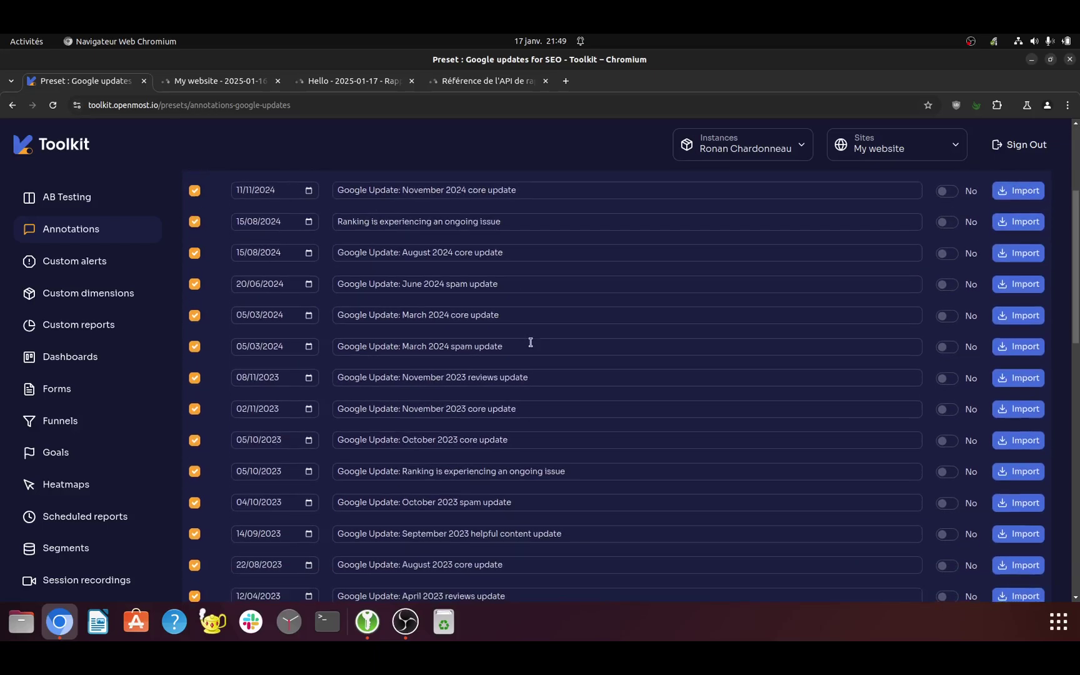
scroll(530, 342, "up", 3)
scroll(530, 344, "down", 5)
scroll(525, 365, "down", 10)
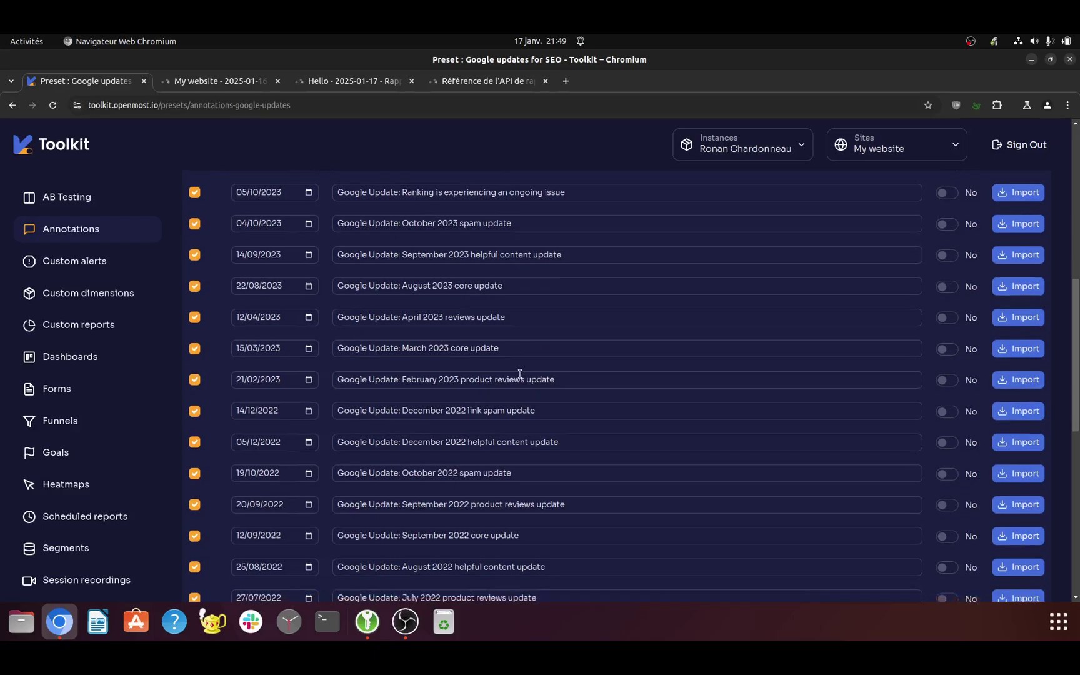
scroll(513, 368, "up", 6)
scroll(513, 368, "up", 8)
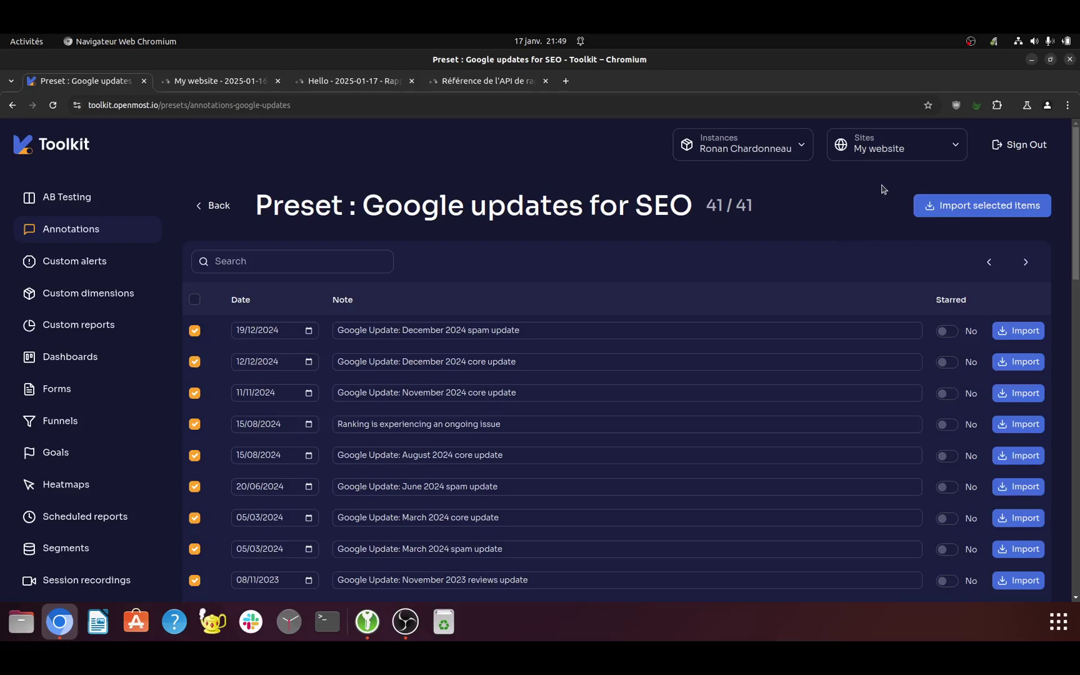
scroll(169, 491, "down", 6)
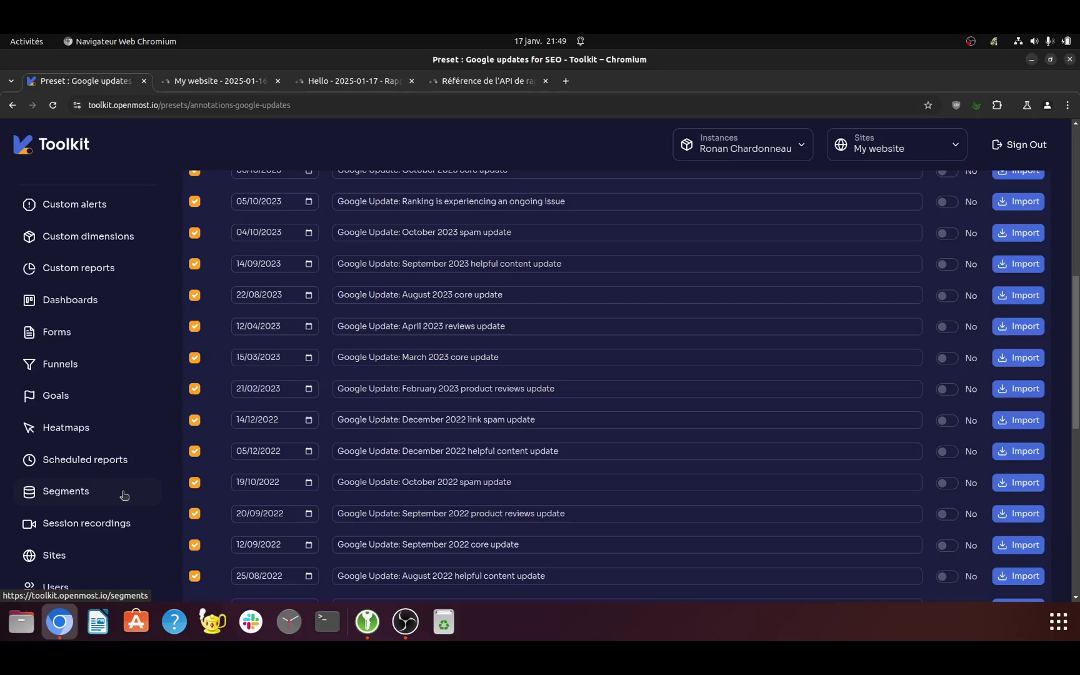
scroll(278, 398, "up", 6)
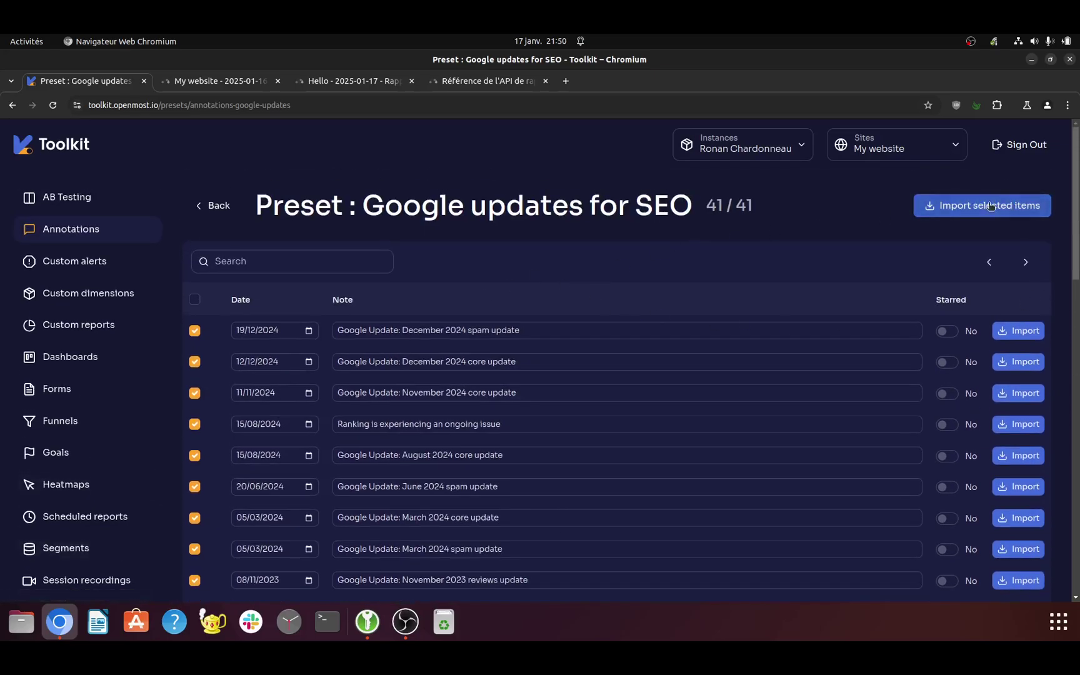
left_click(991, 206)
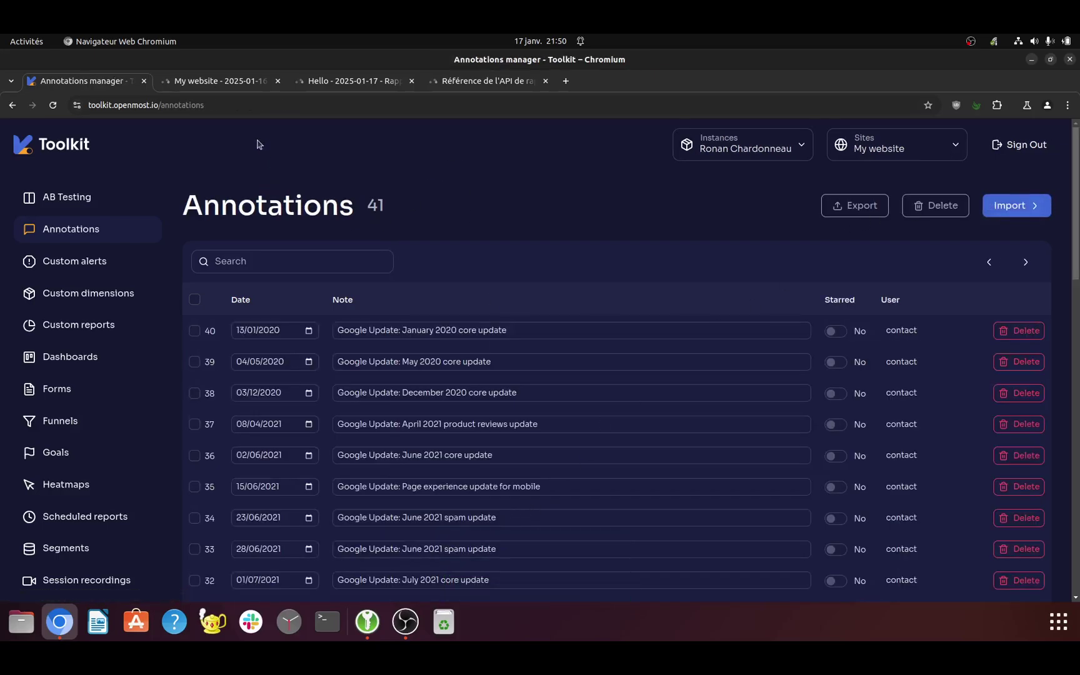
- Reload the My website dashboard in Matomo and display the annotations listed under the summary graph
left_click(230, 87)
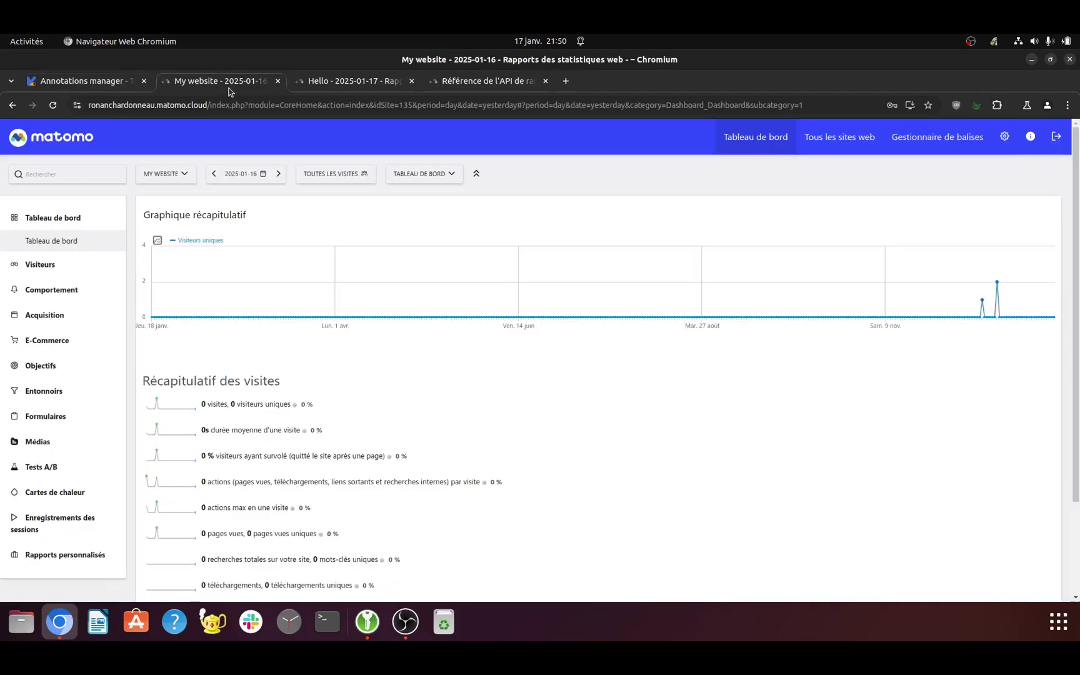
left_click(54, 106)
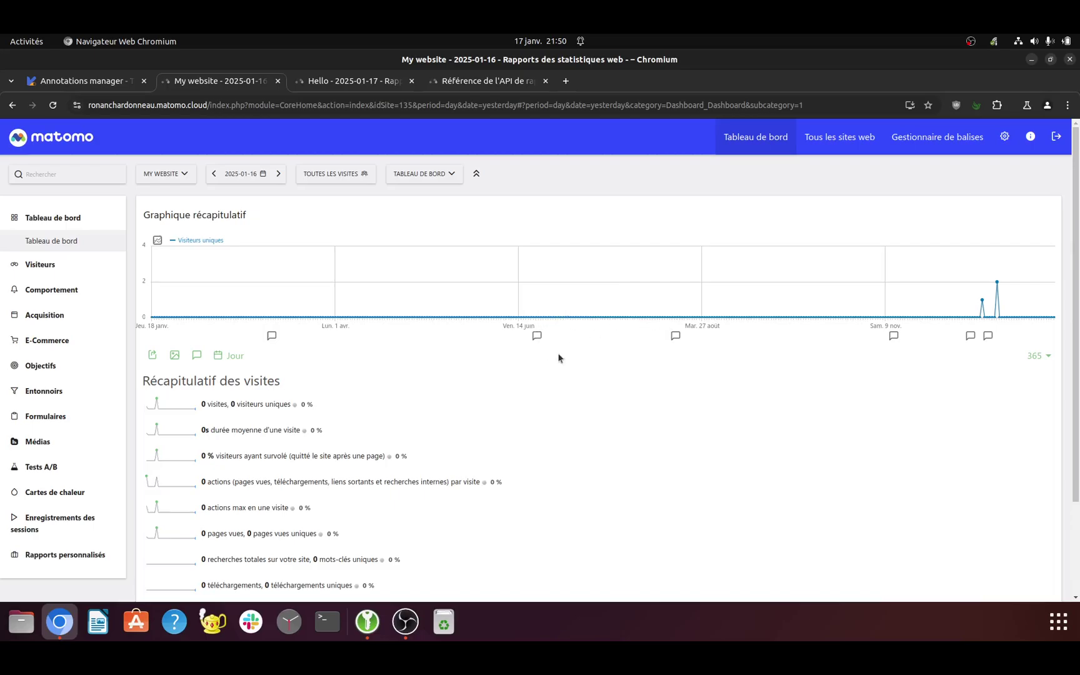
left_click(196, 355)
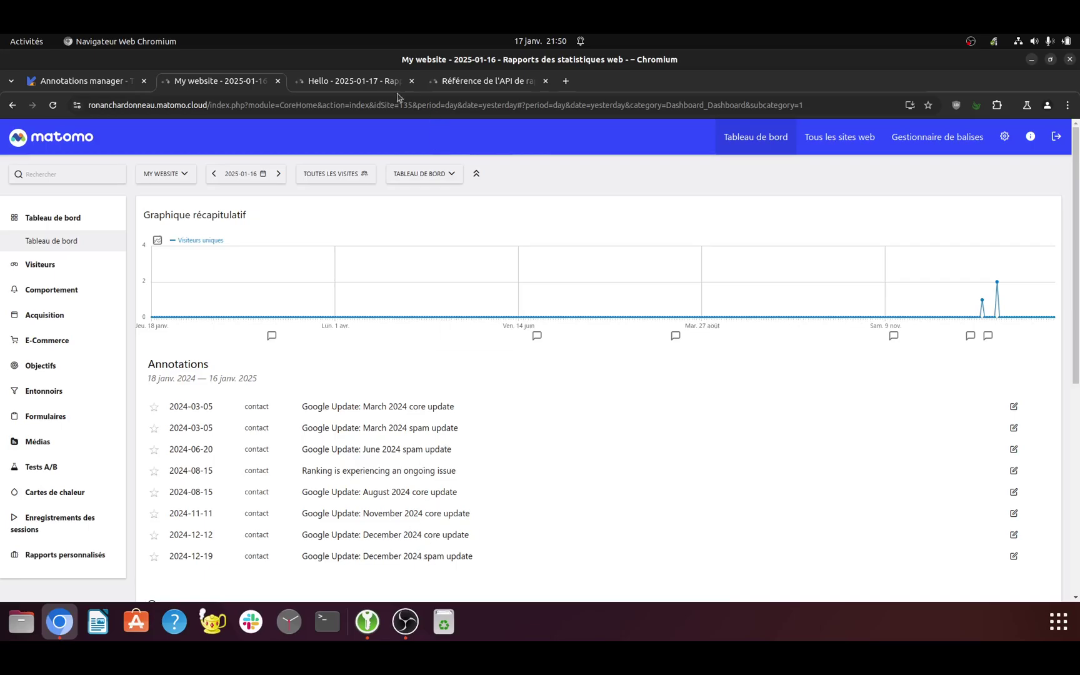
- Check the visitors overview of the Hello site in the other Matomo instance
left_click(348, 82)
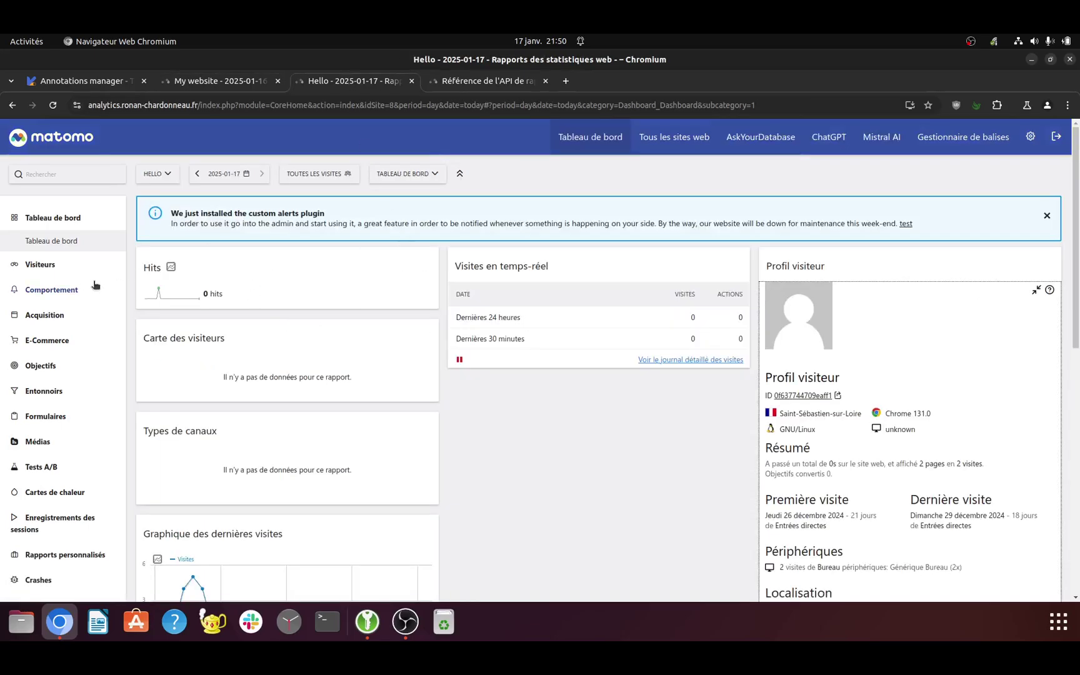
left_click(40, 265)
left_click(63, 267)
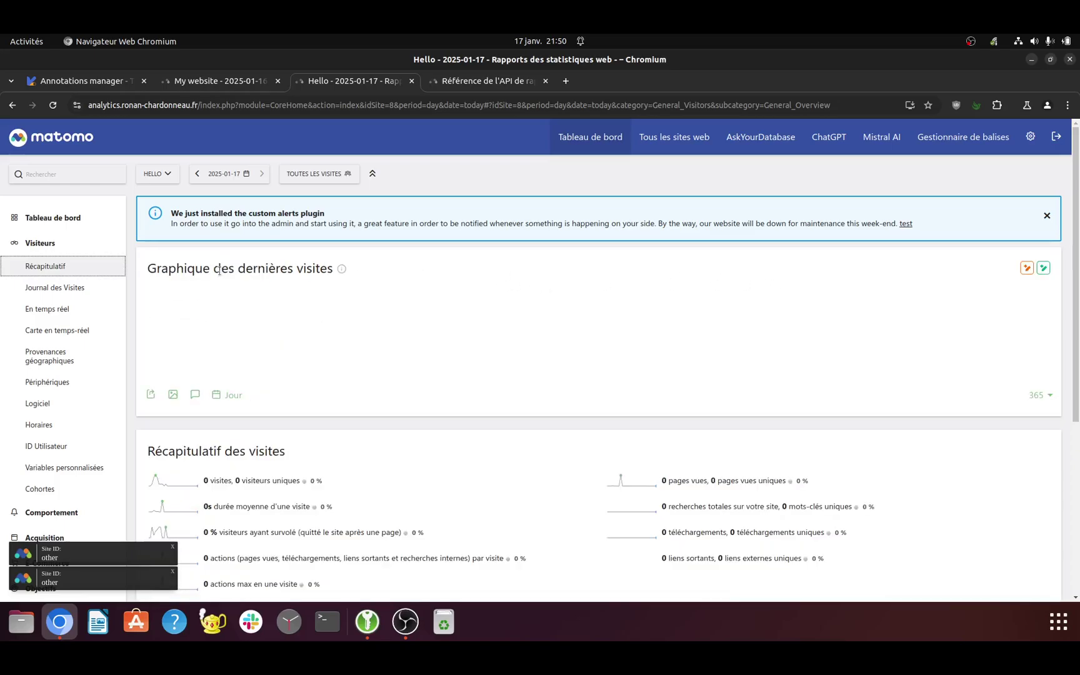
- Return to Toolkit and export all annotations of My website to a JSON file
left_click(102, 88)
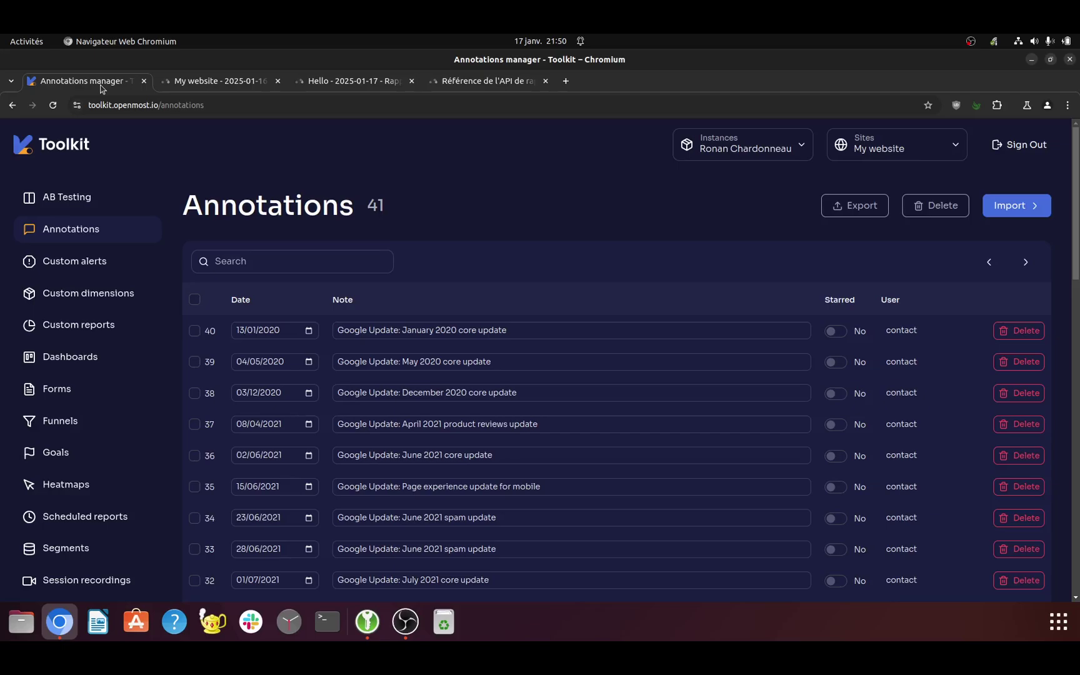
left_click(194, 299)
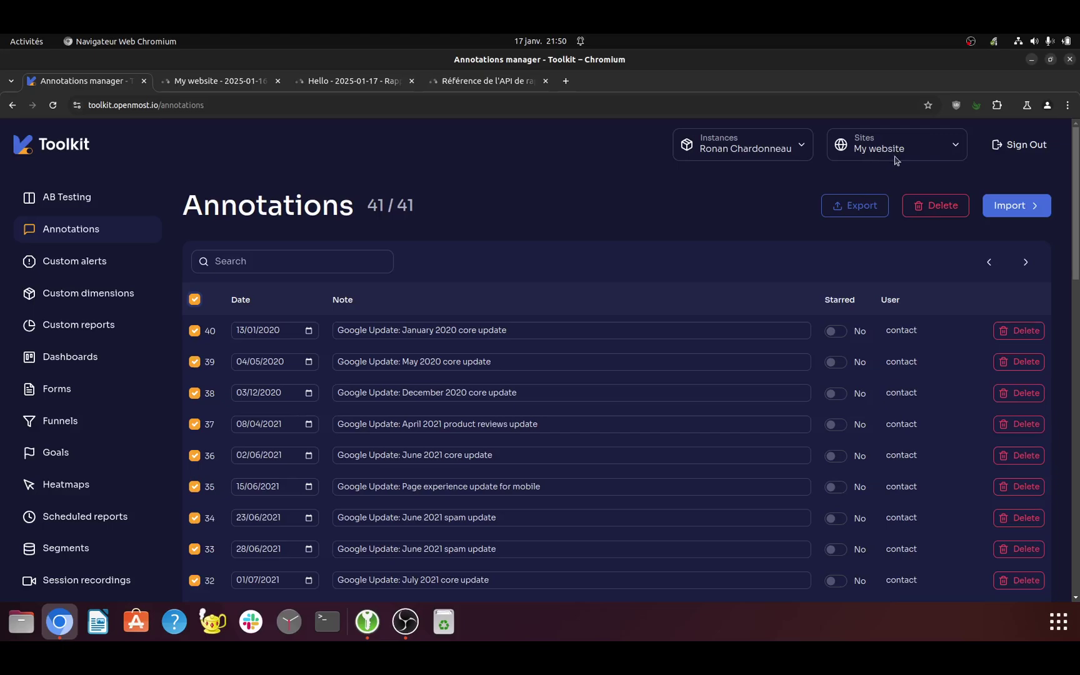
left_click(854, 206)
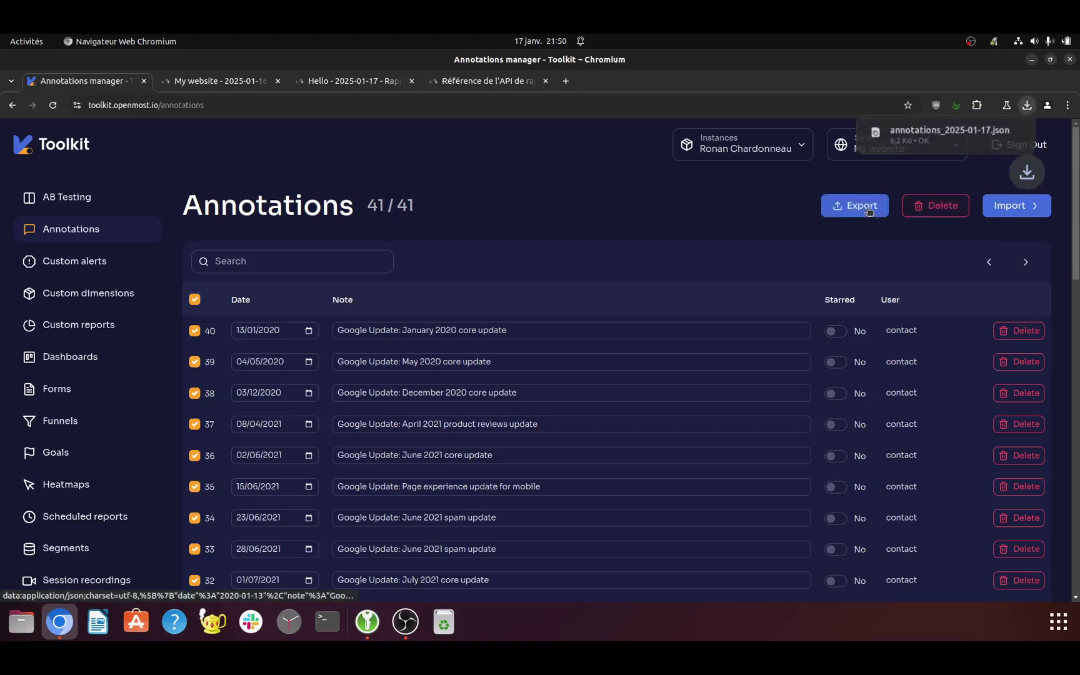
- Switch Toolkit to the On-Premise instance and select the Hello site
left_click(865, 148)
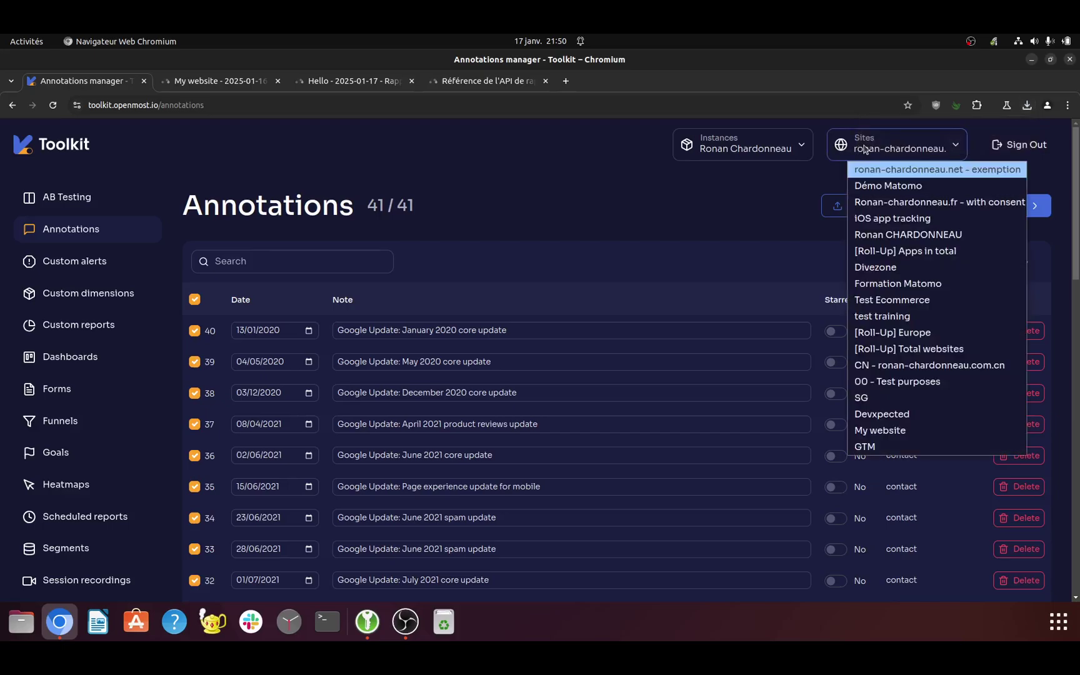
left_click(865, 149)
left_click(796, 151)
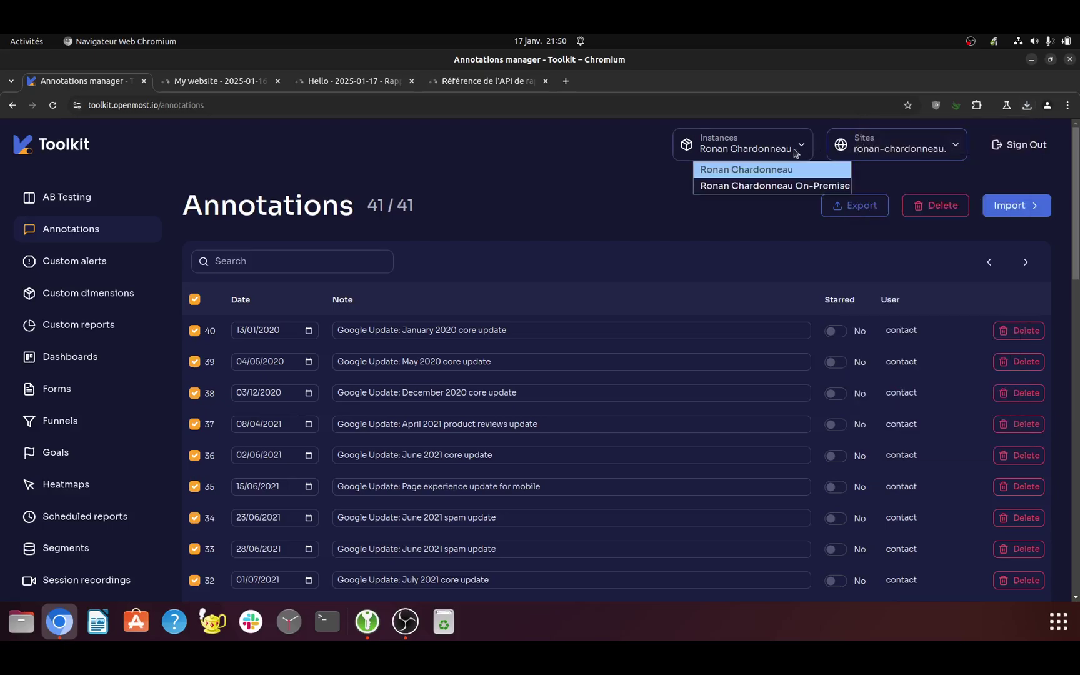
left_click(775, 185)
left_click(865, 149)
left_click(886, 222)
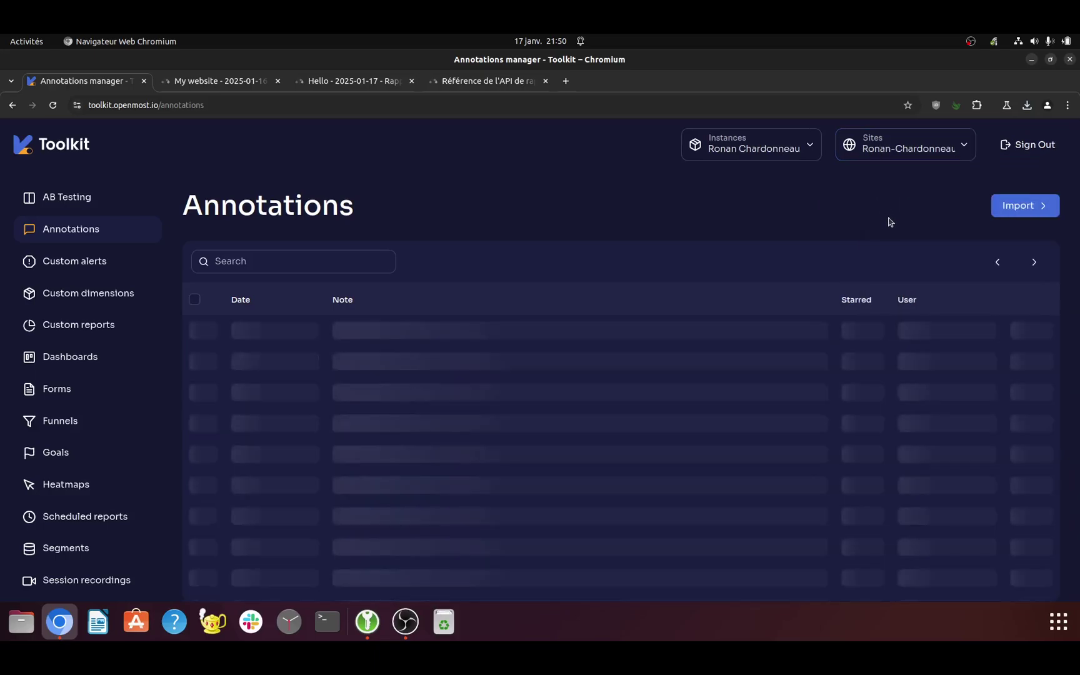
left_click(886, 152)
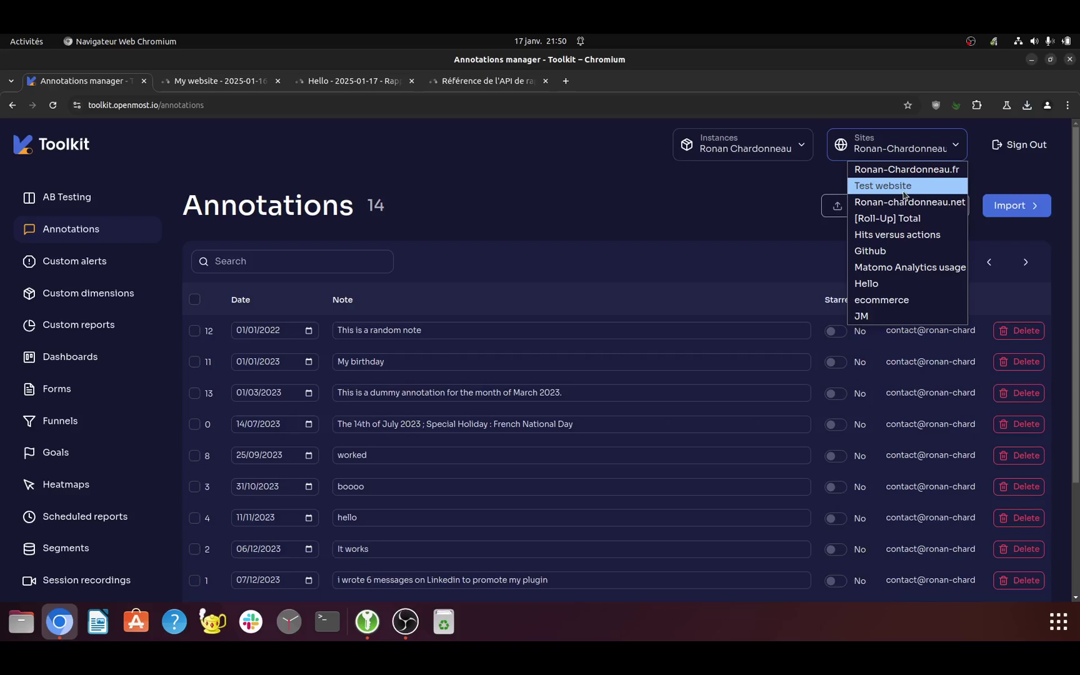
left_click(888, 284)
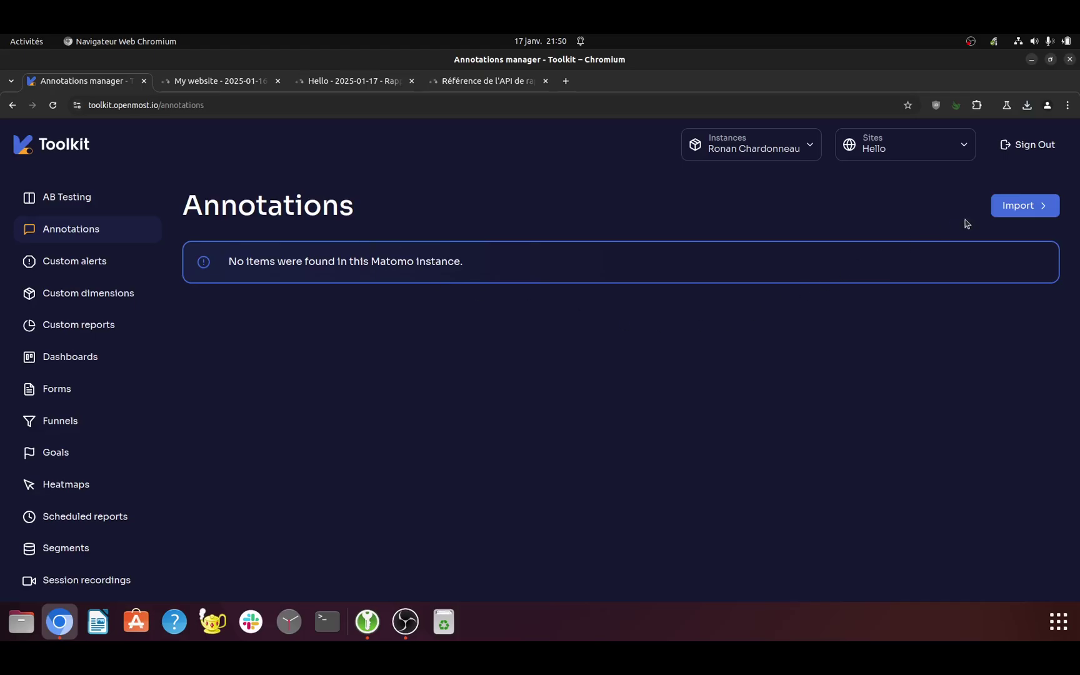
- Import all annotations from annotations_2025-01-17.json in the Téléchargements folder into the Hello site
left_click(1022, 207)
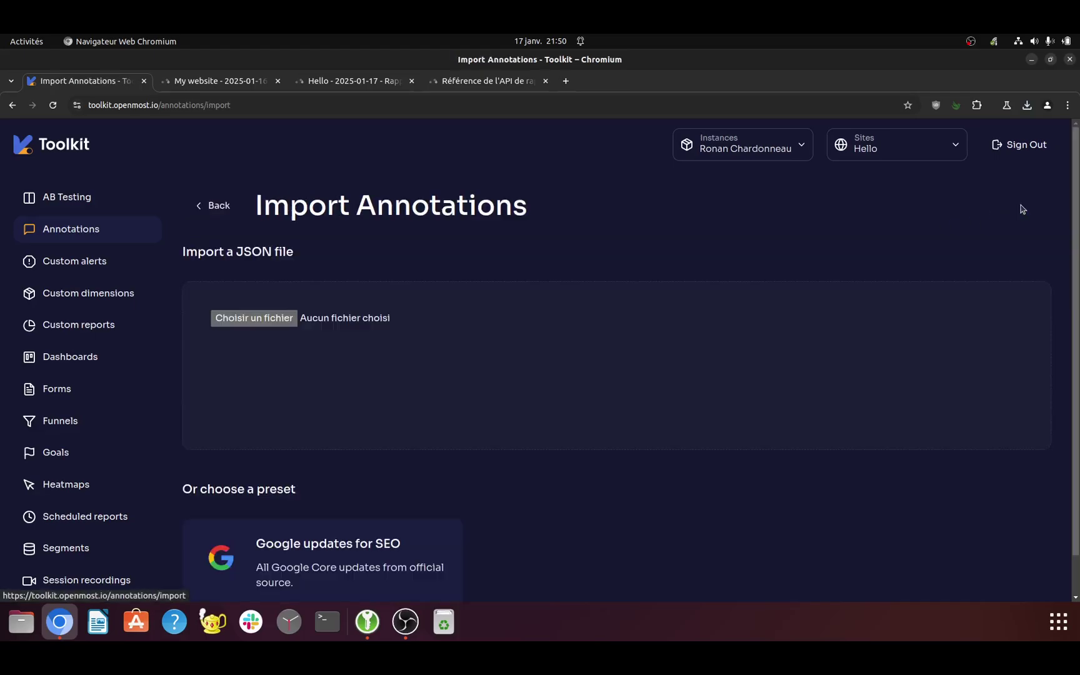
left_click(269, 320)
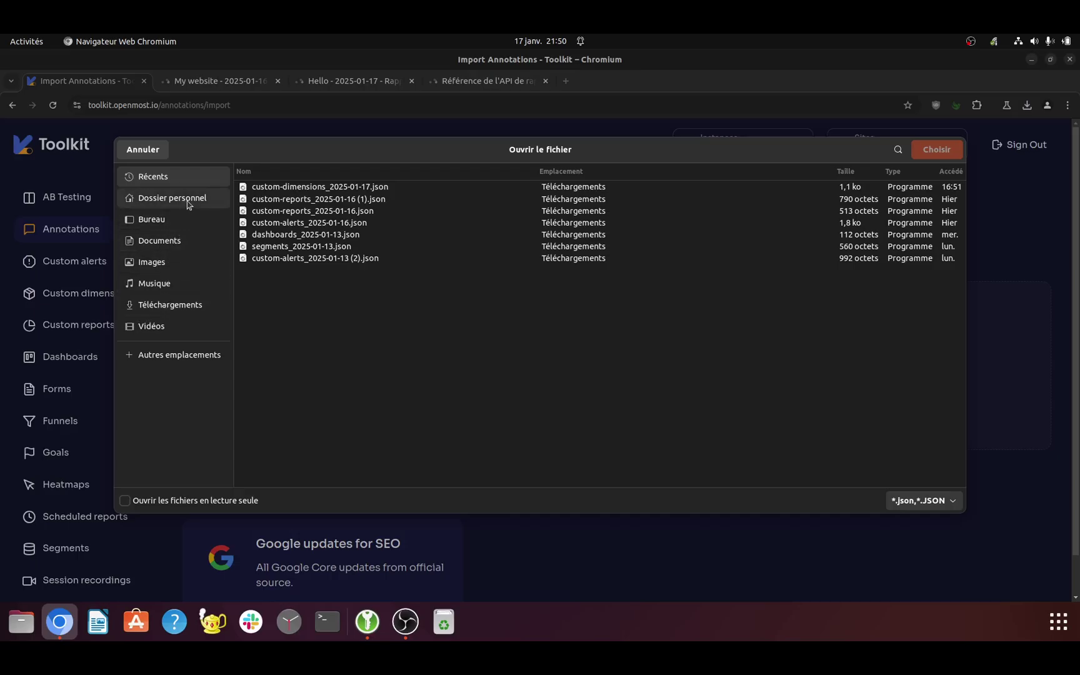
left_click(171, 305)
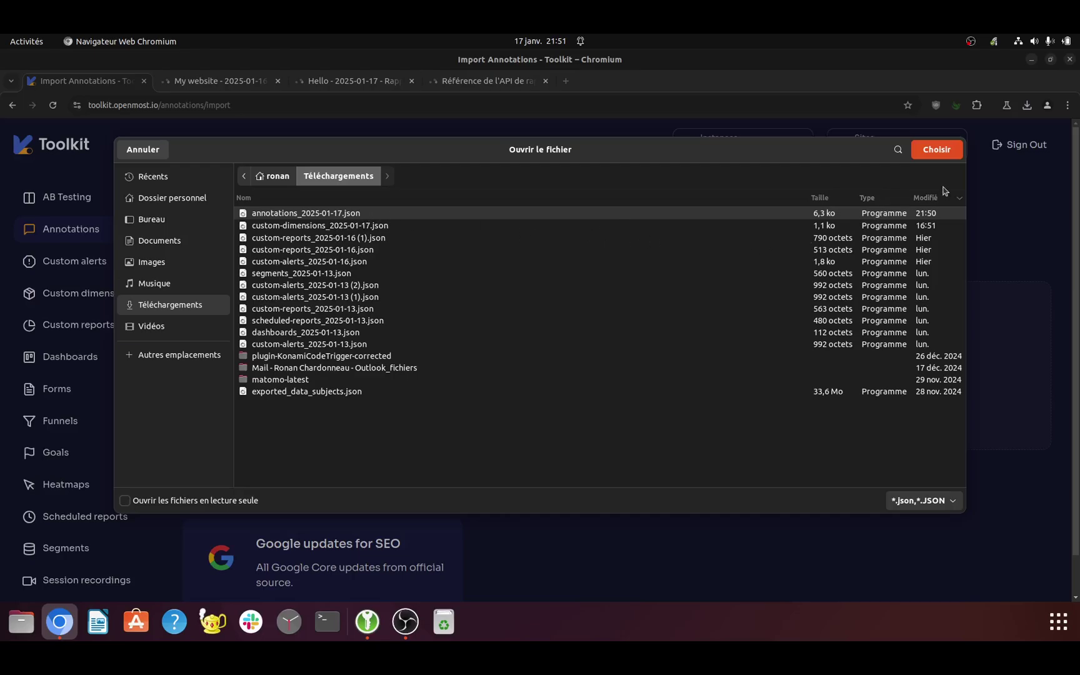
left_click(937, 154)
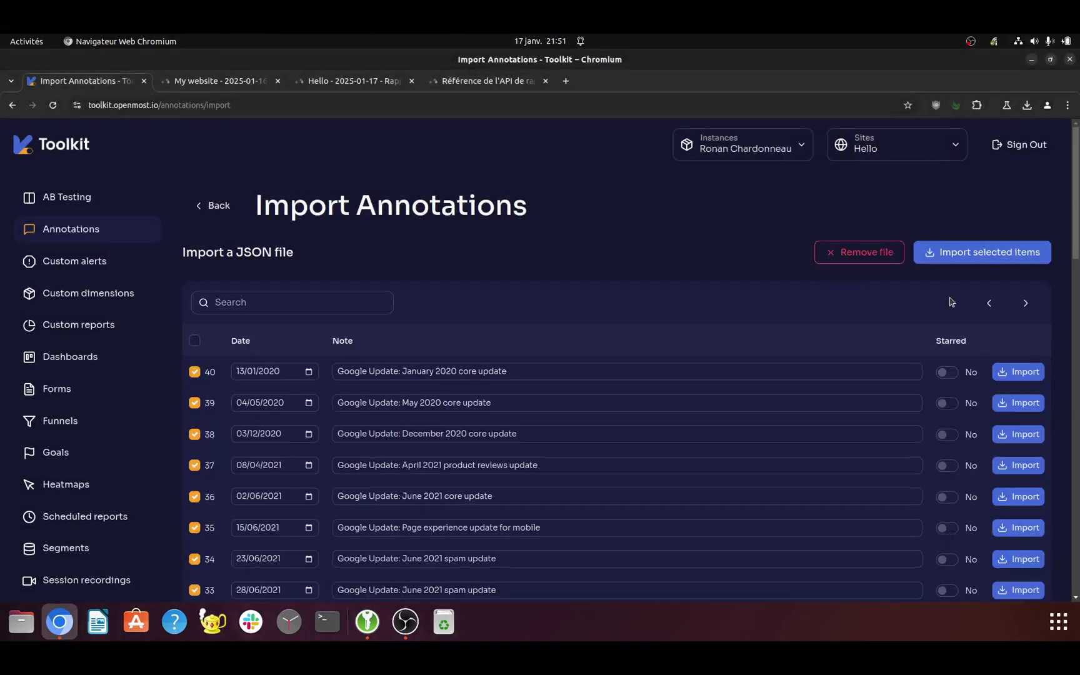
left_click(1004, 262)
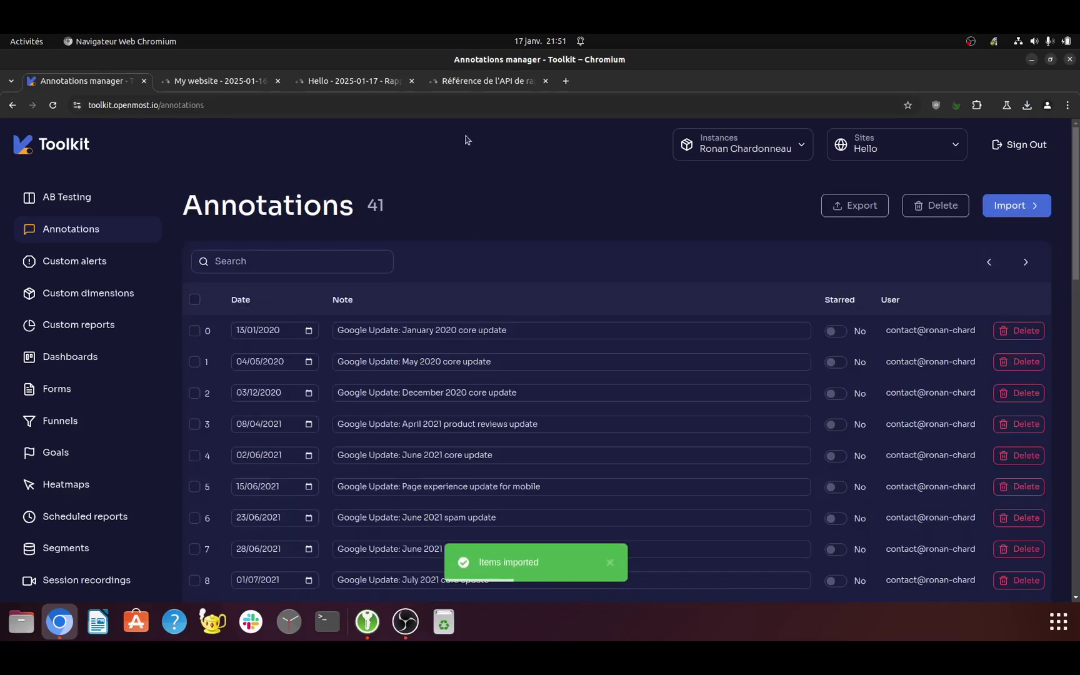
- Reload the Hello site's visitors overview in Matomo and display the annotations listed under the visits graph
left_click(363, 86)
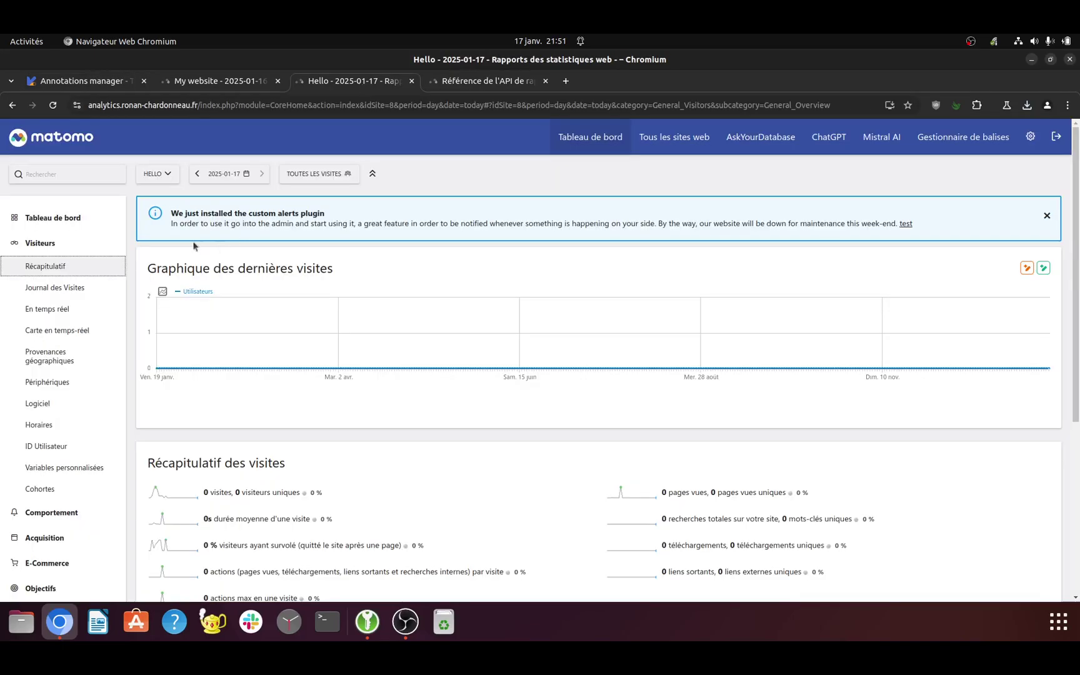
left_click(54, 106)
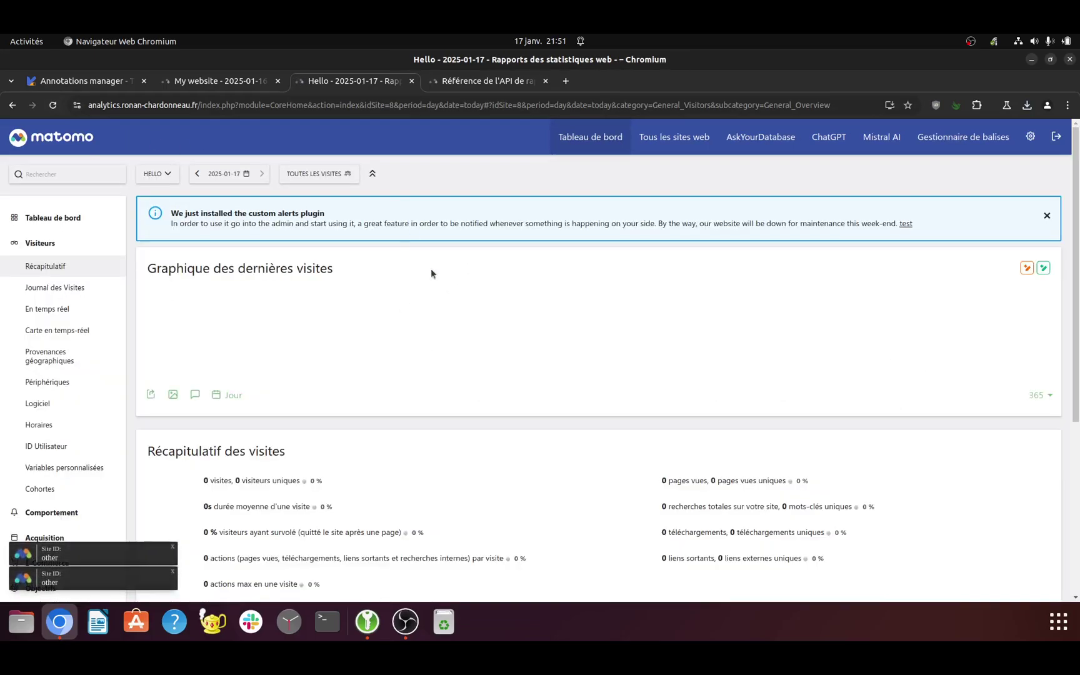
mouse_move(671, 386)
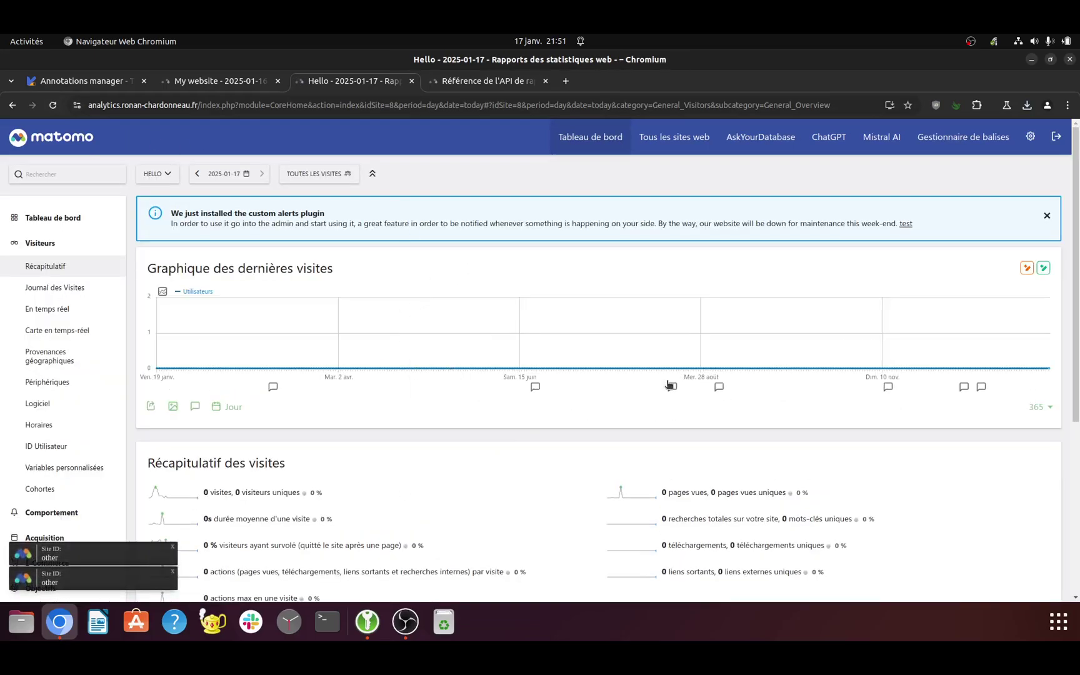
left_click(195, 407)
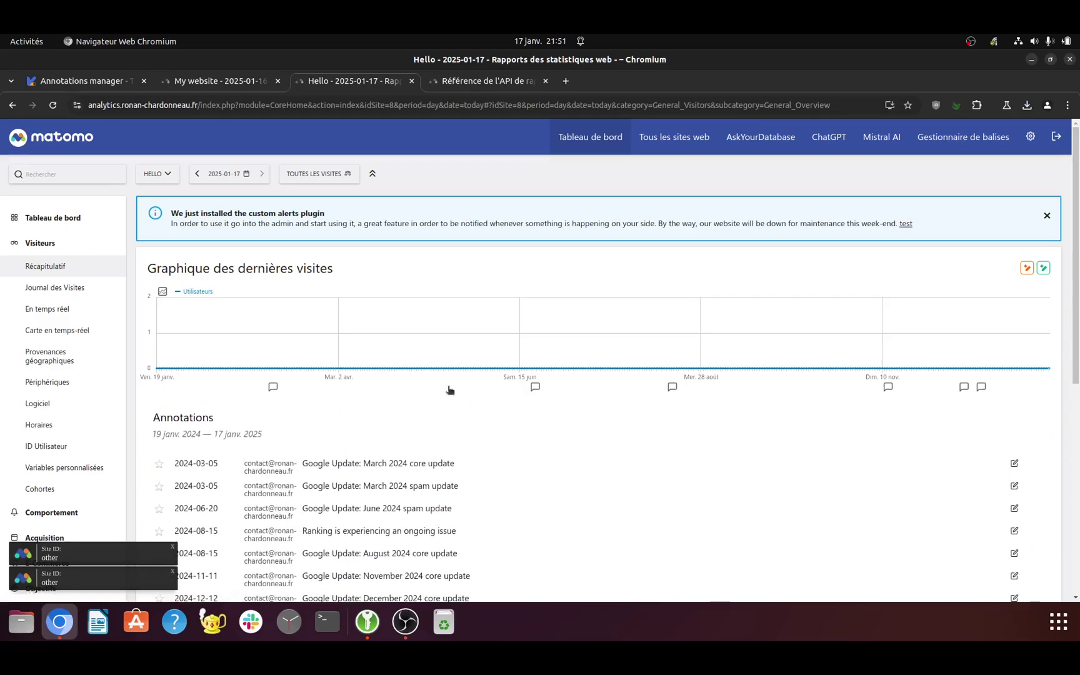
- Return to Toolkit and export the Exceptions custom report of the Hello site to a JSON file
left_click(70, 81)
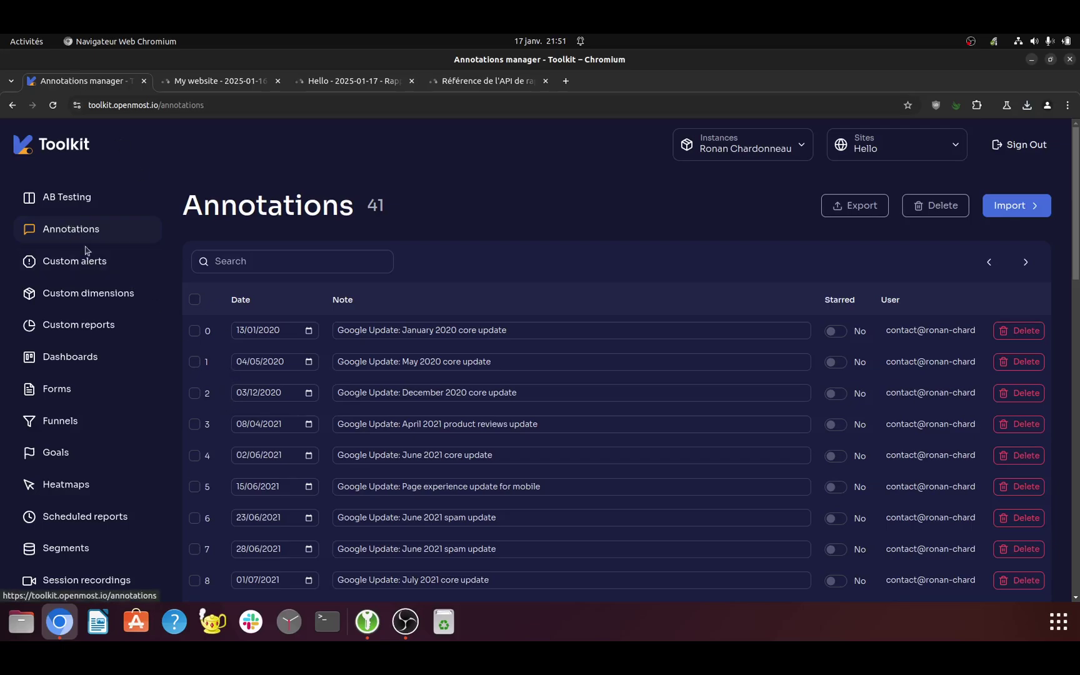
left_click(95, 265)
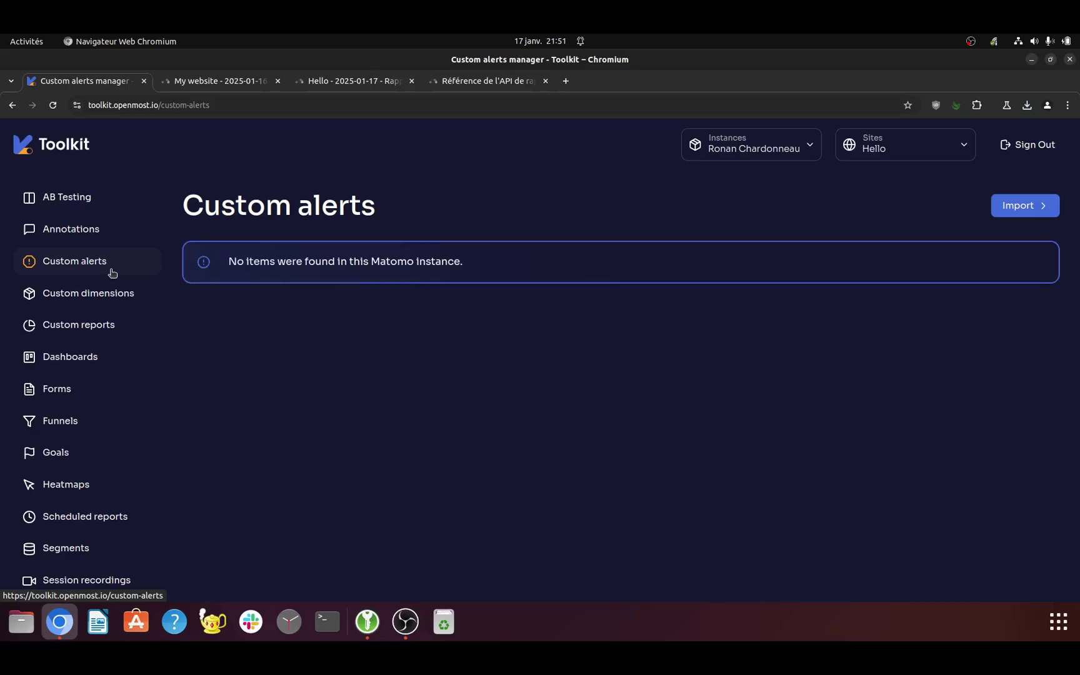
left_click(111, 325)
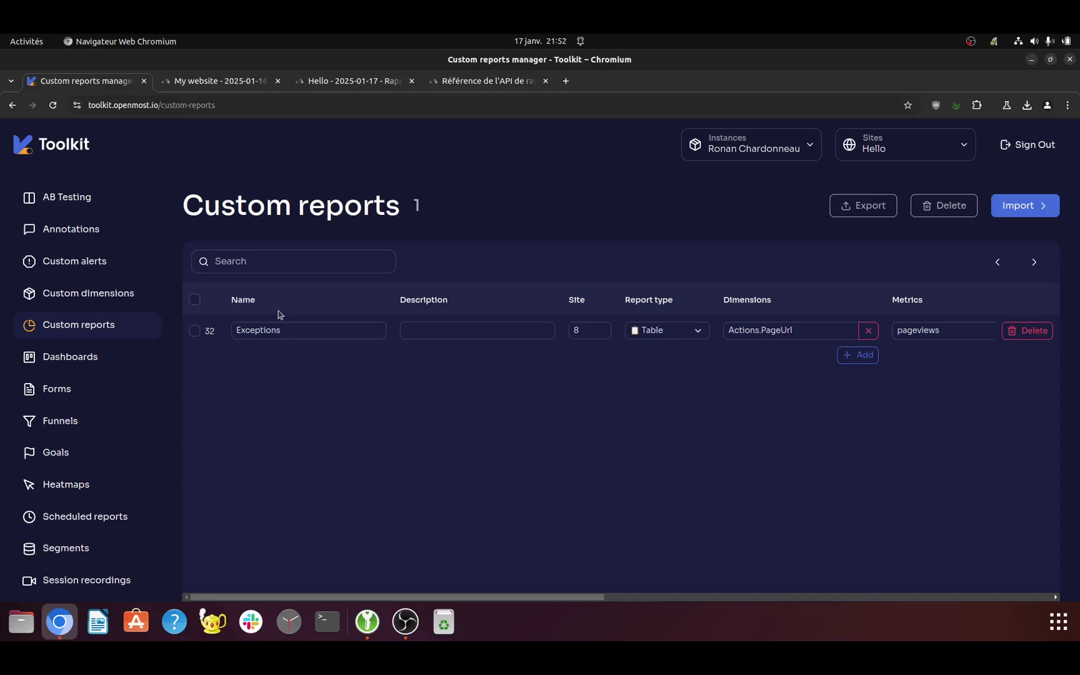
left_click(194, 331)
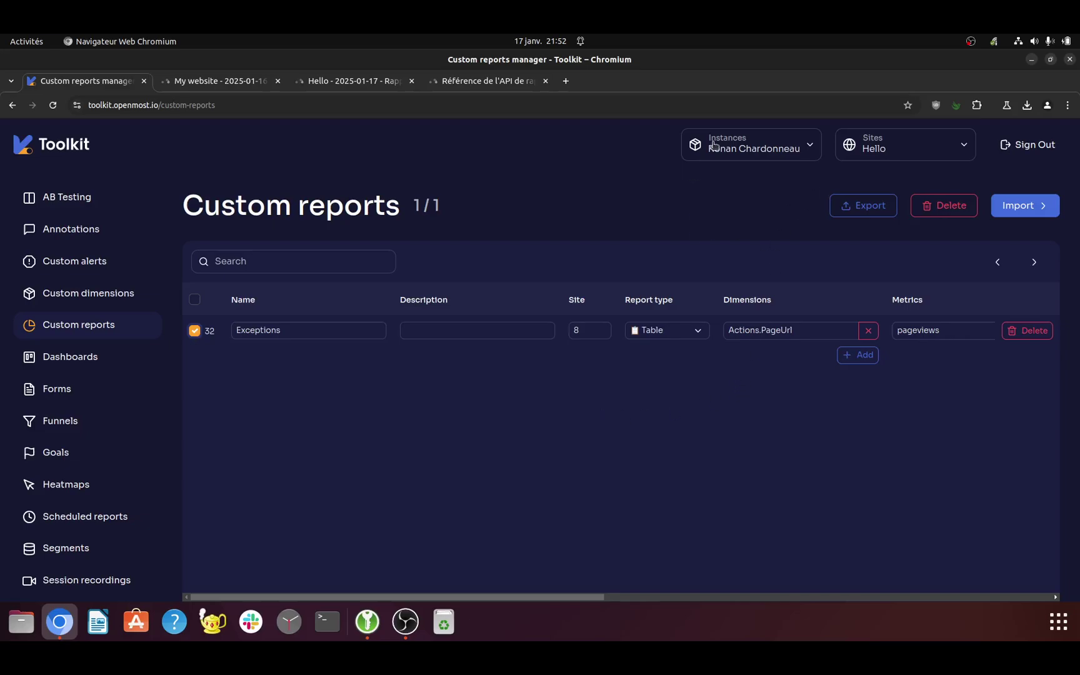
left_click(785, 157)
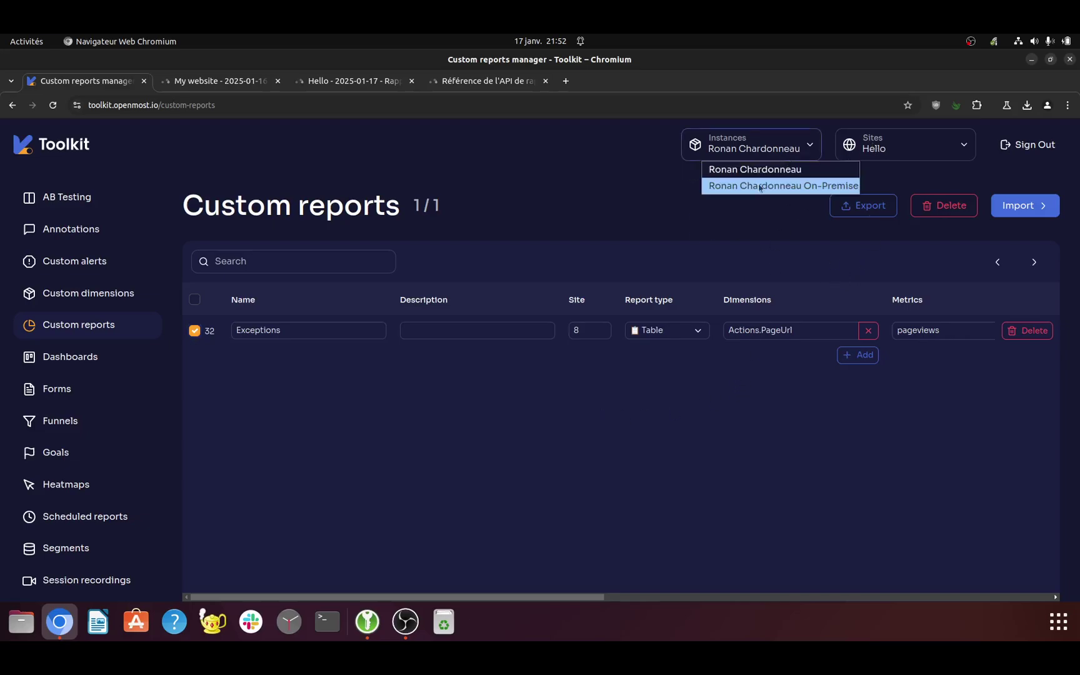
left_click(613, 208)
left_click(841, 208)
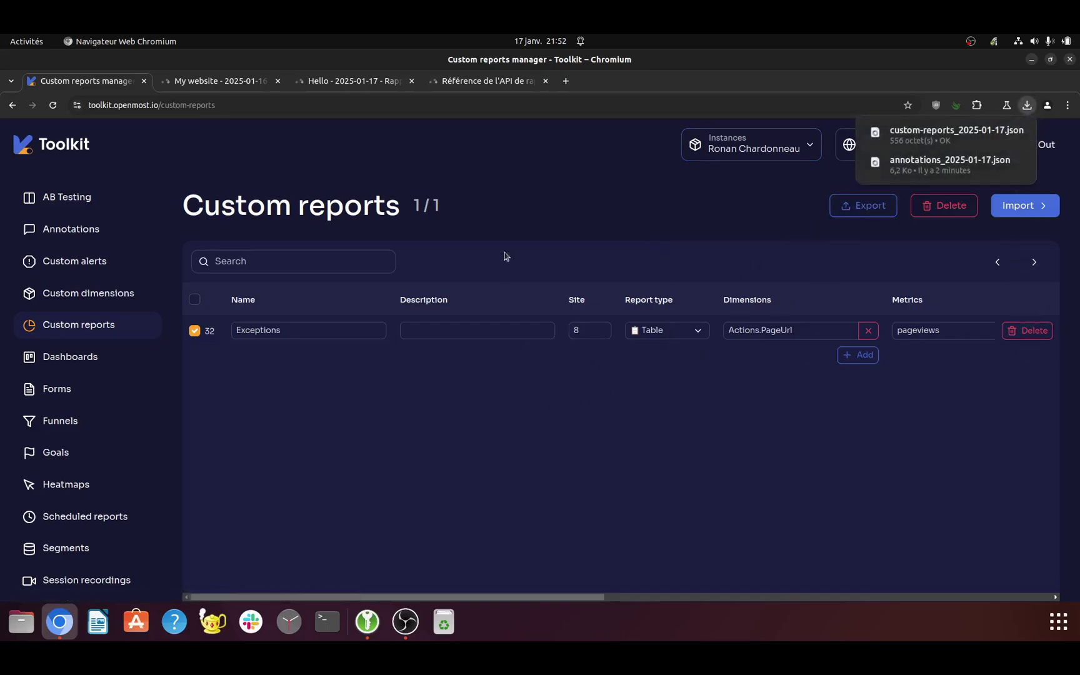
- Check the existing custom reports of My website in the Matomo Cloud instance after reloading its dashboard
left_click(236, 84)
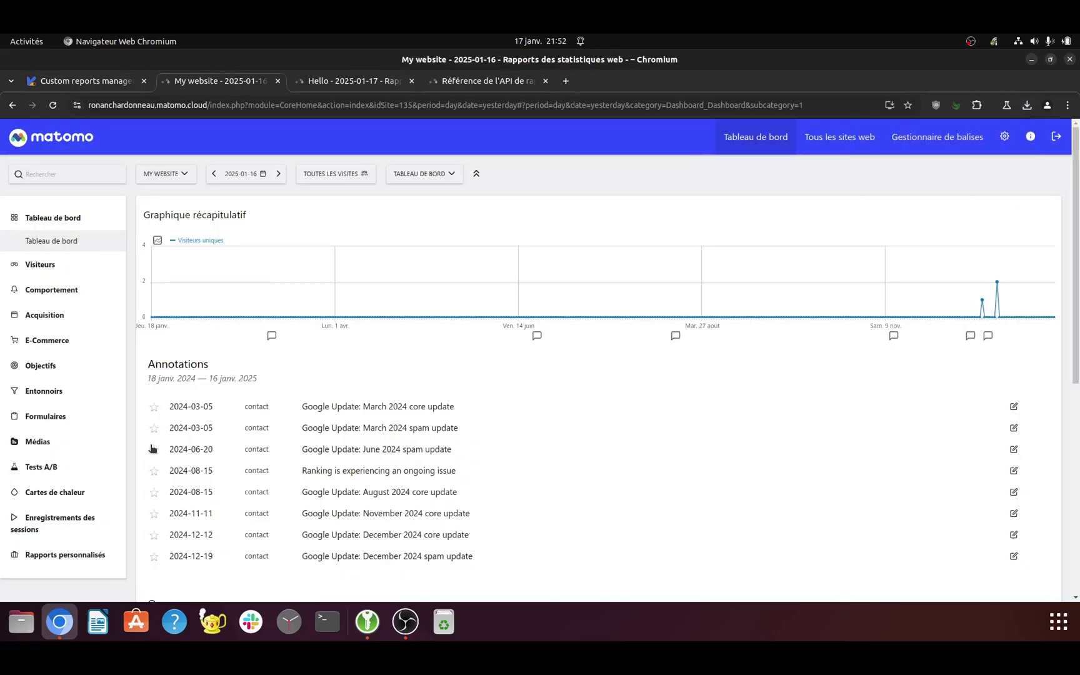
left_click(62, 555)
scroll(68, 500, "down", 3)
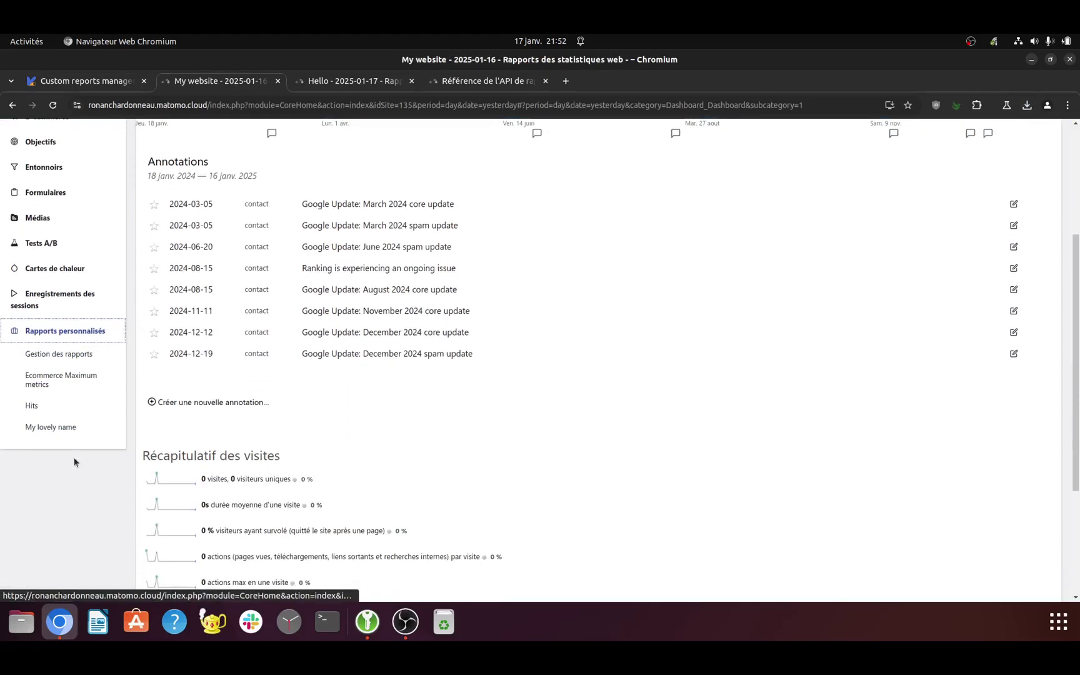
left_click(52, 105)
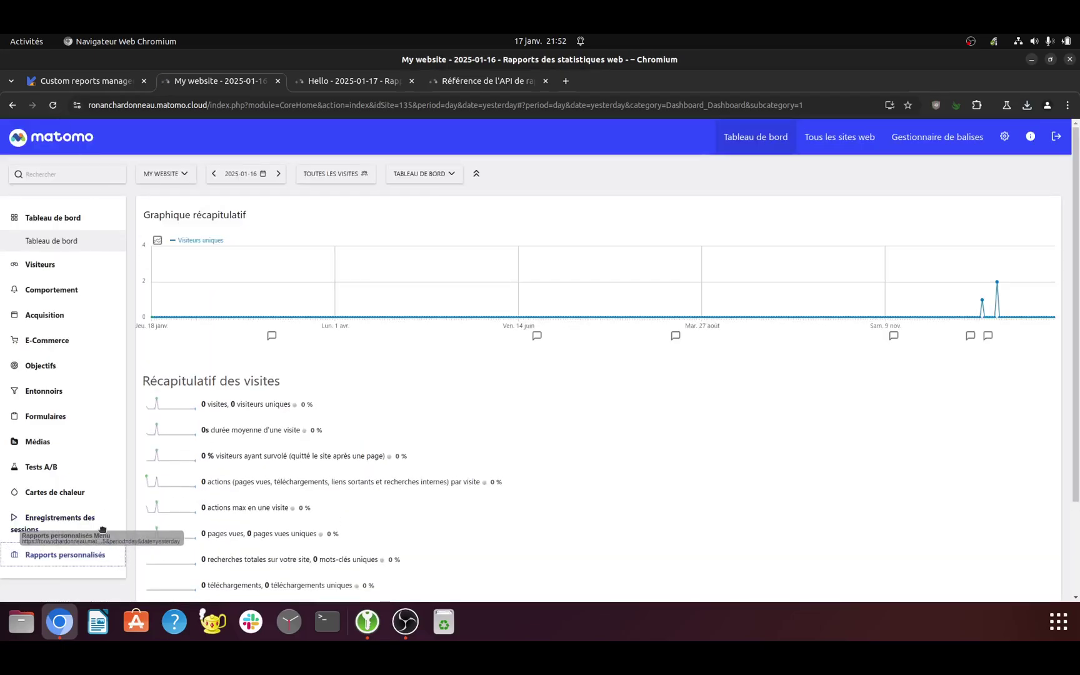
left_click(74, 555)
scroll(77, 551, "down", 3)
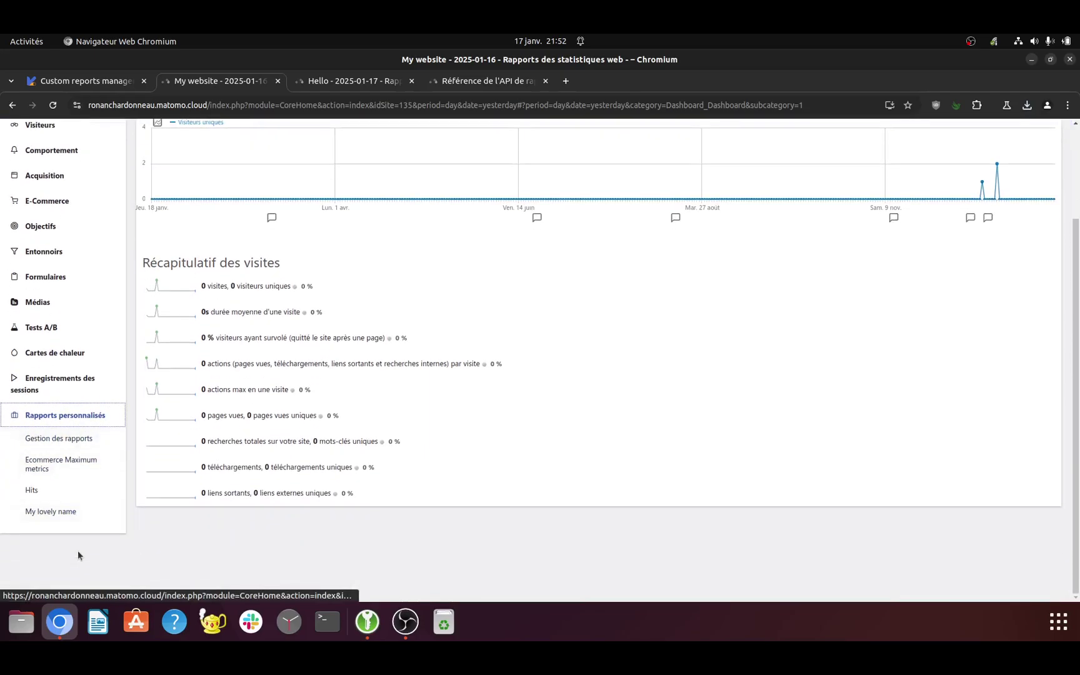
- Switch Toolkit to the Matomo Cloud instance and display the custom reports of My website
left_click(83, 82)
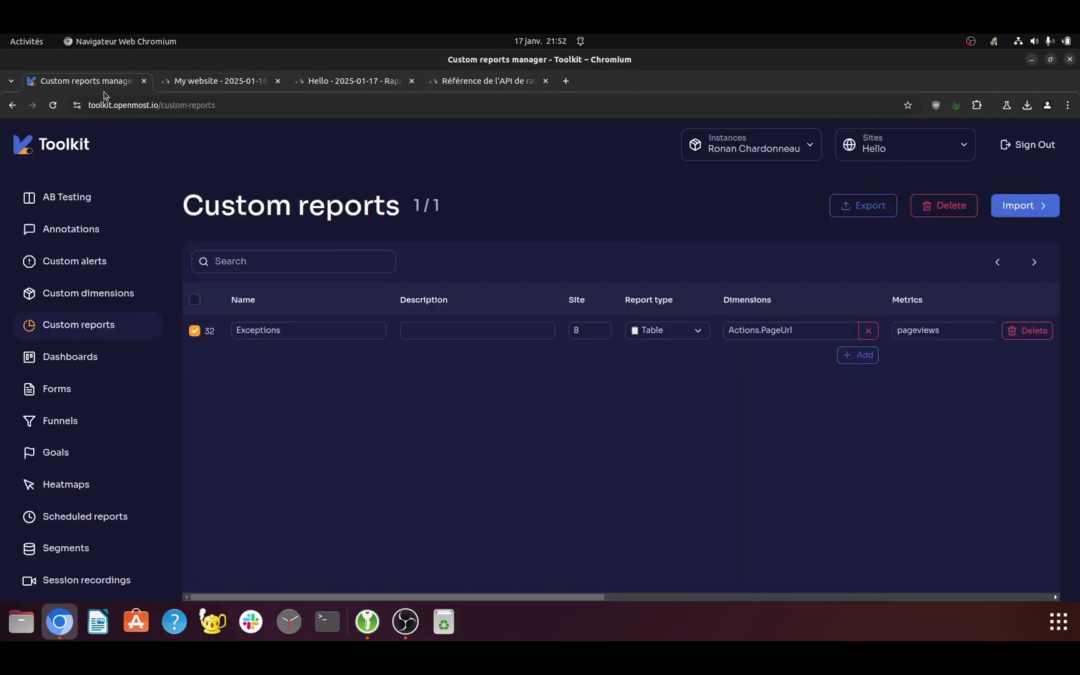
left_click(768, 156)
left_click(758, 175)
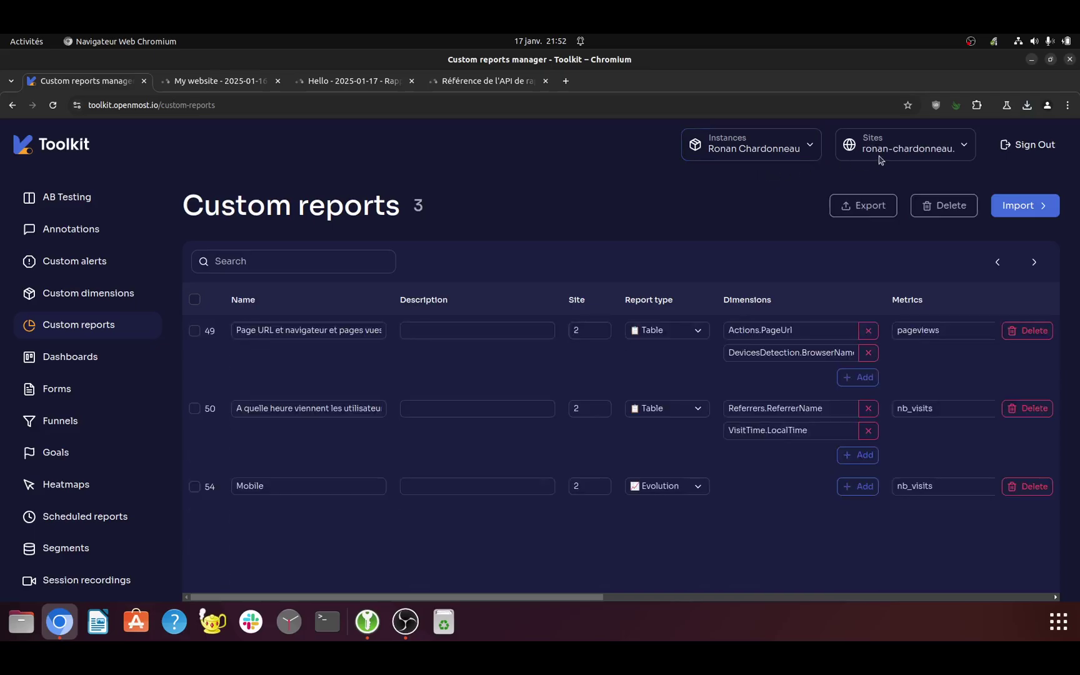
left_click(881, 157)
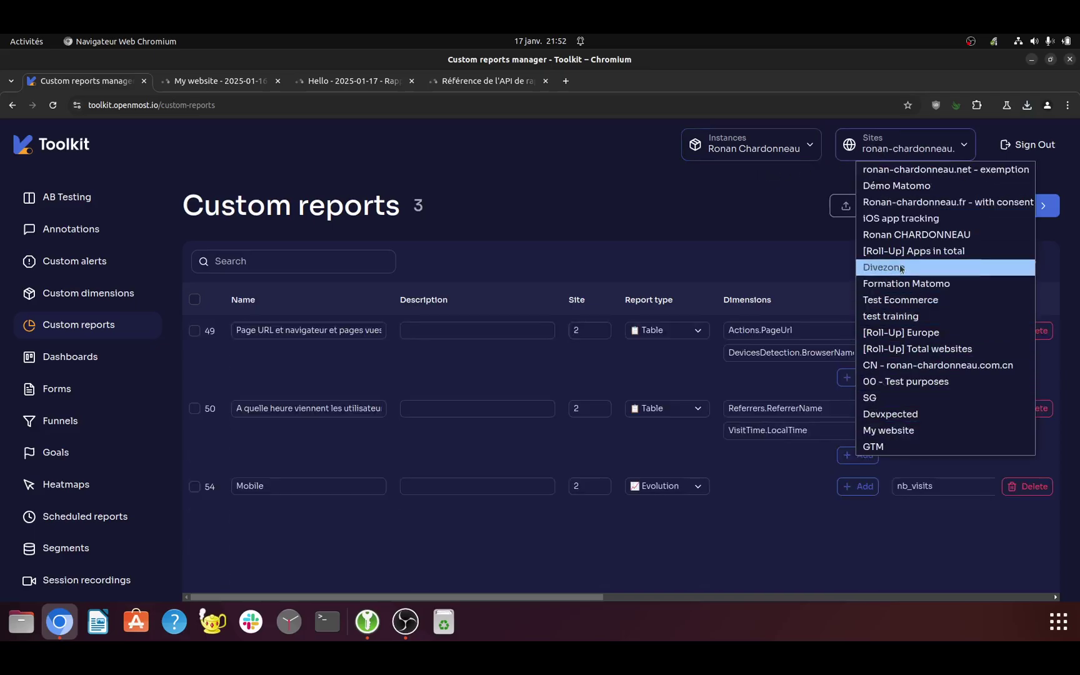
left_click(888, 430)
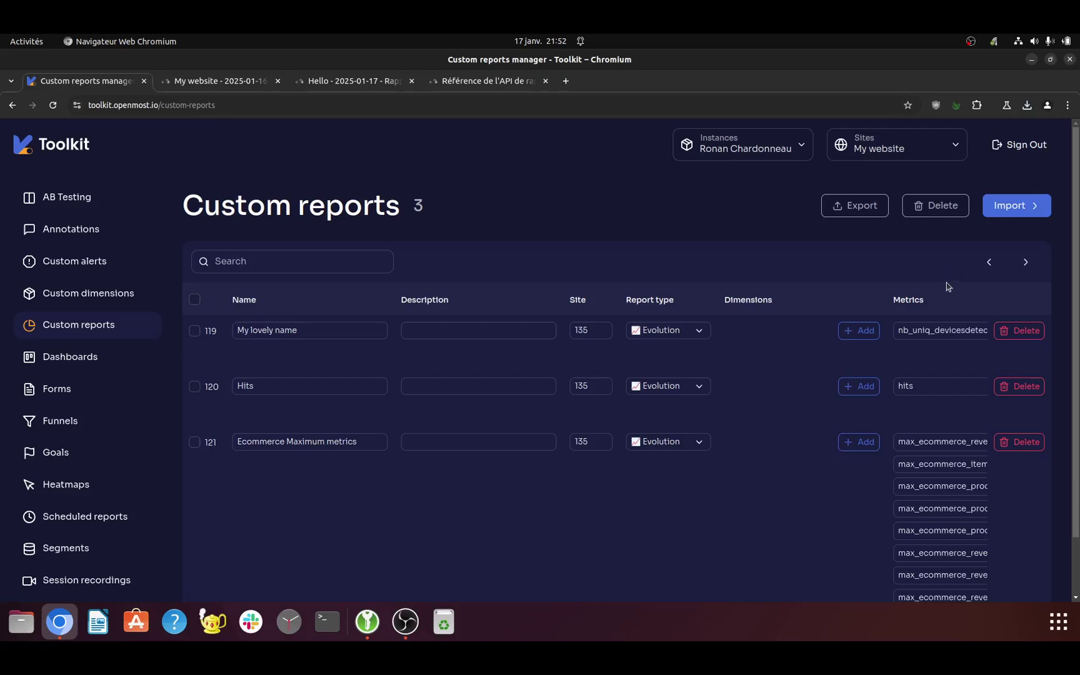
- Import the Exceptions report from custom-reports_2025-01-17.json in the Téléchargements folder into My website
left_click(1011, 208)
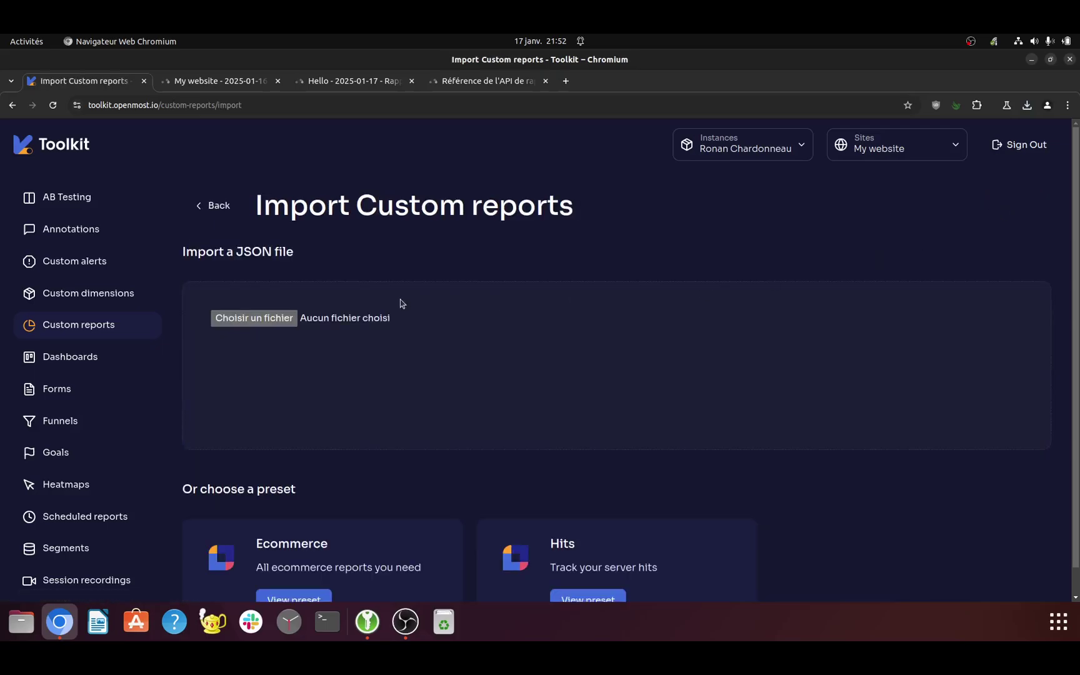
scroll(436, 385, "down", 1)
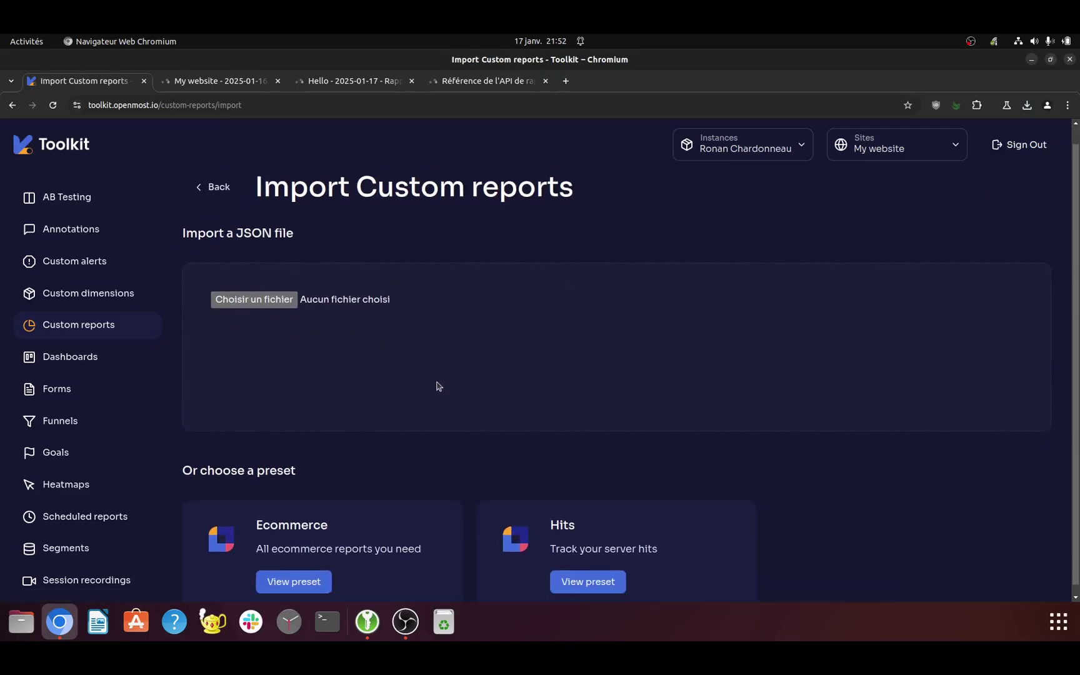
left_click(290, 294)
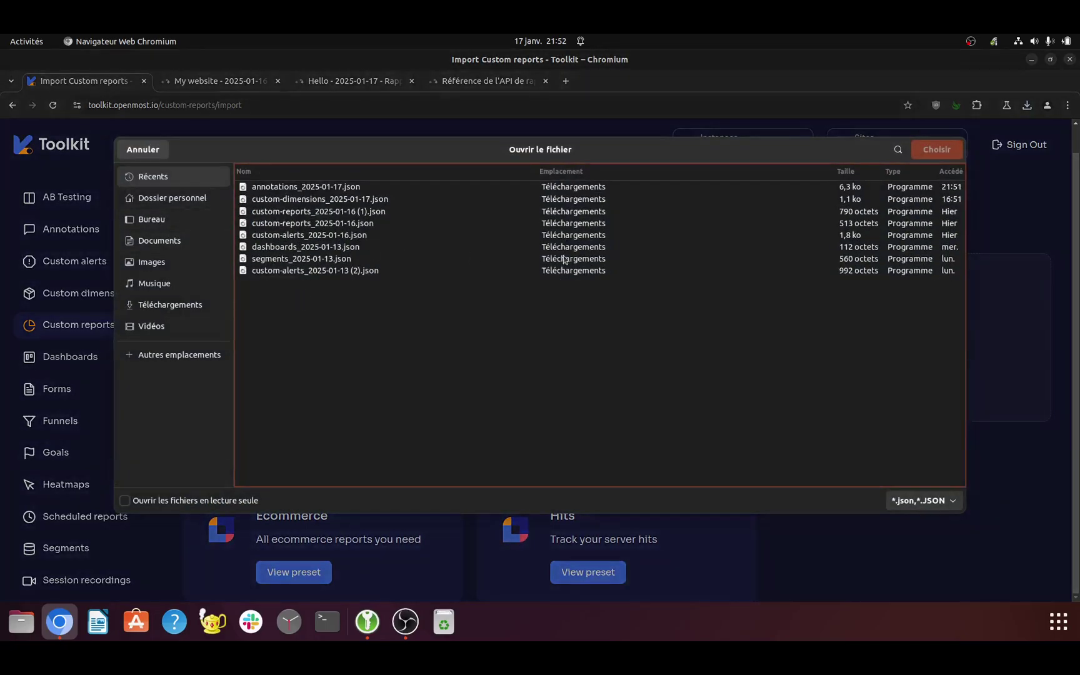
left_click(921, 190)
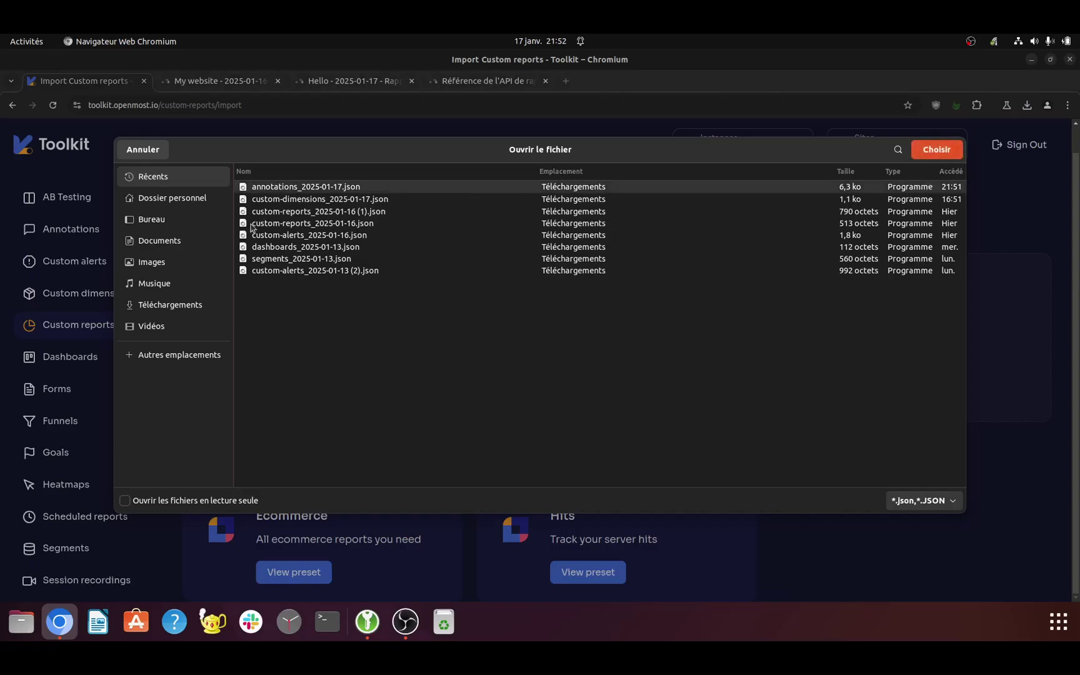
left_click(184, 305)
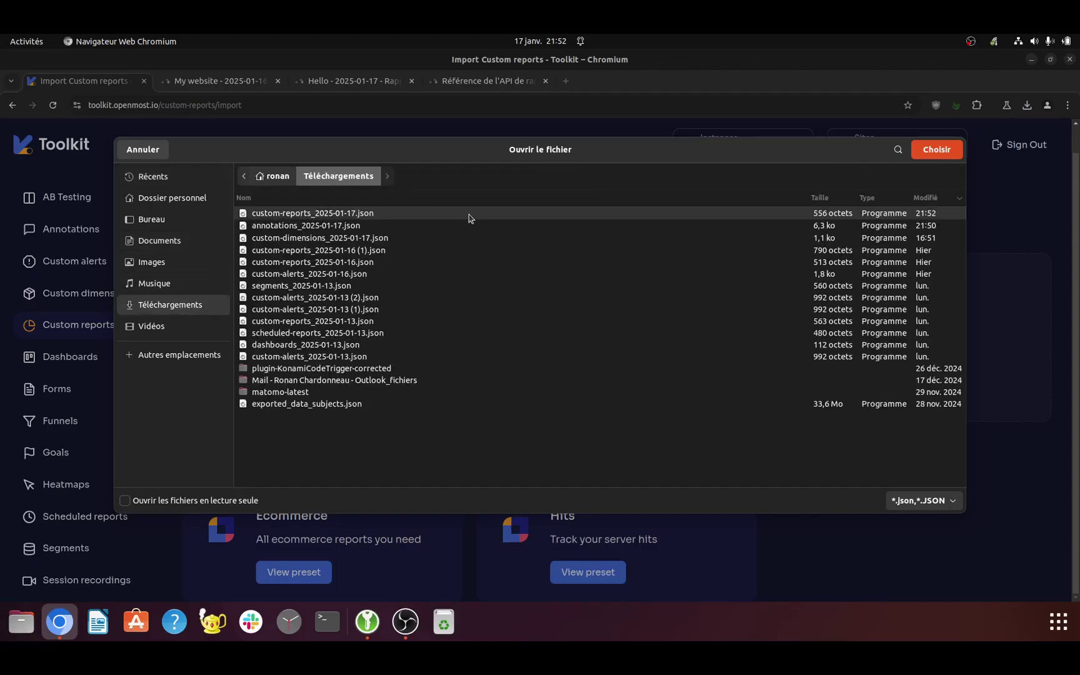
left_click(944, 155)
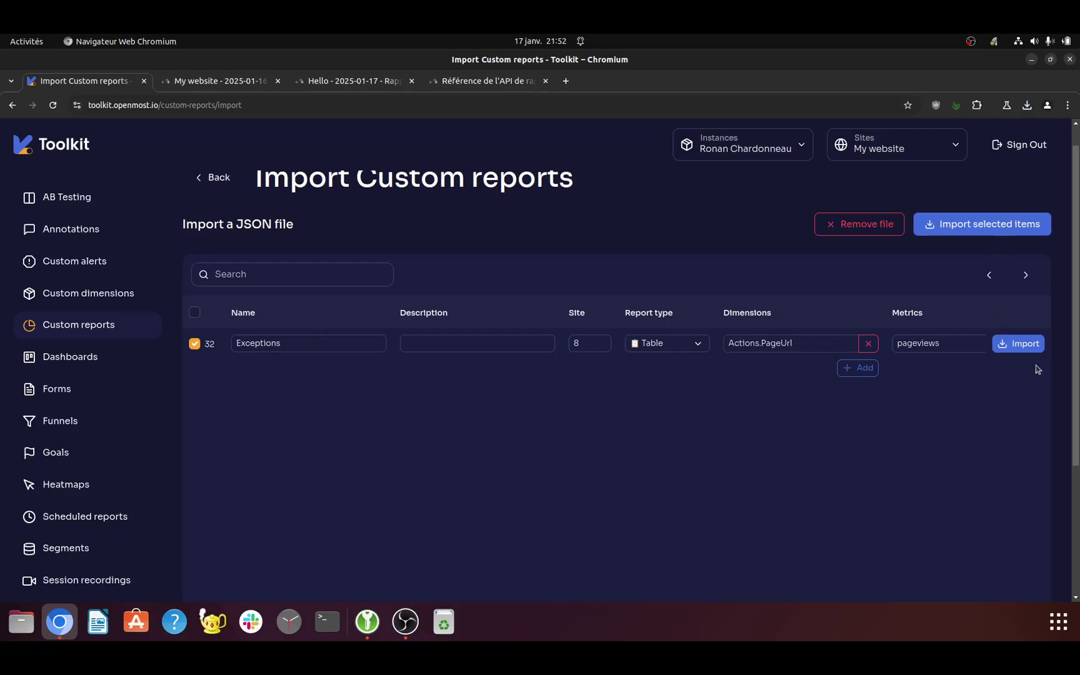
left_click(1031, 346)
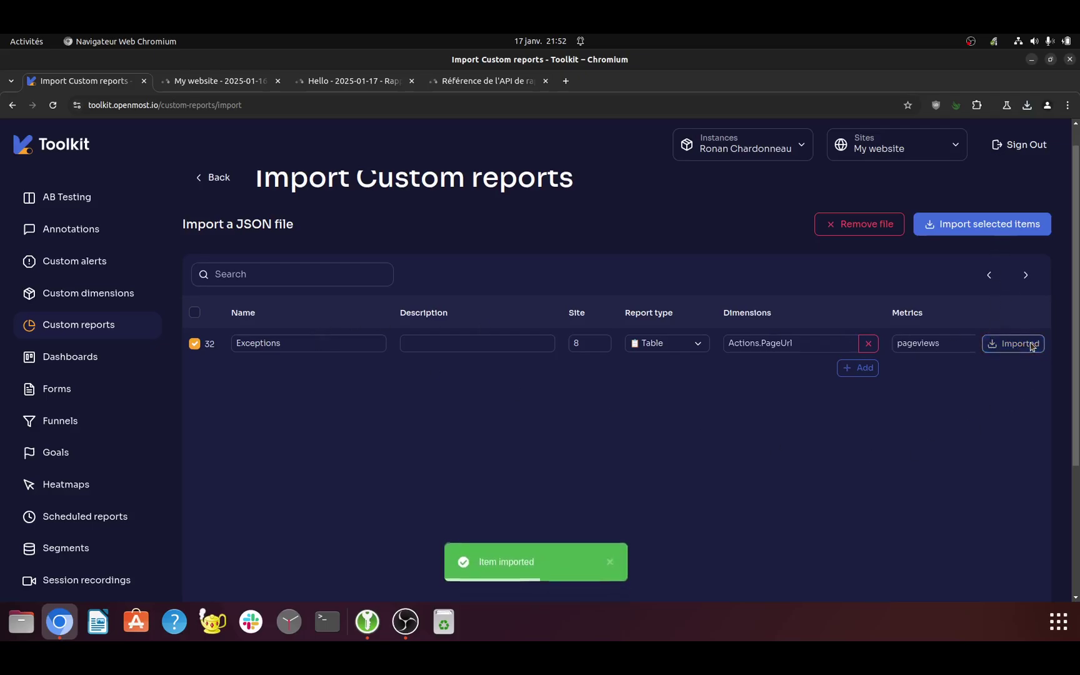
- Reload My website in Matomo and open the Exceptions report among its custom reports
left_click(232, 84)
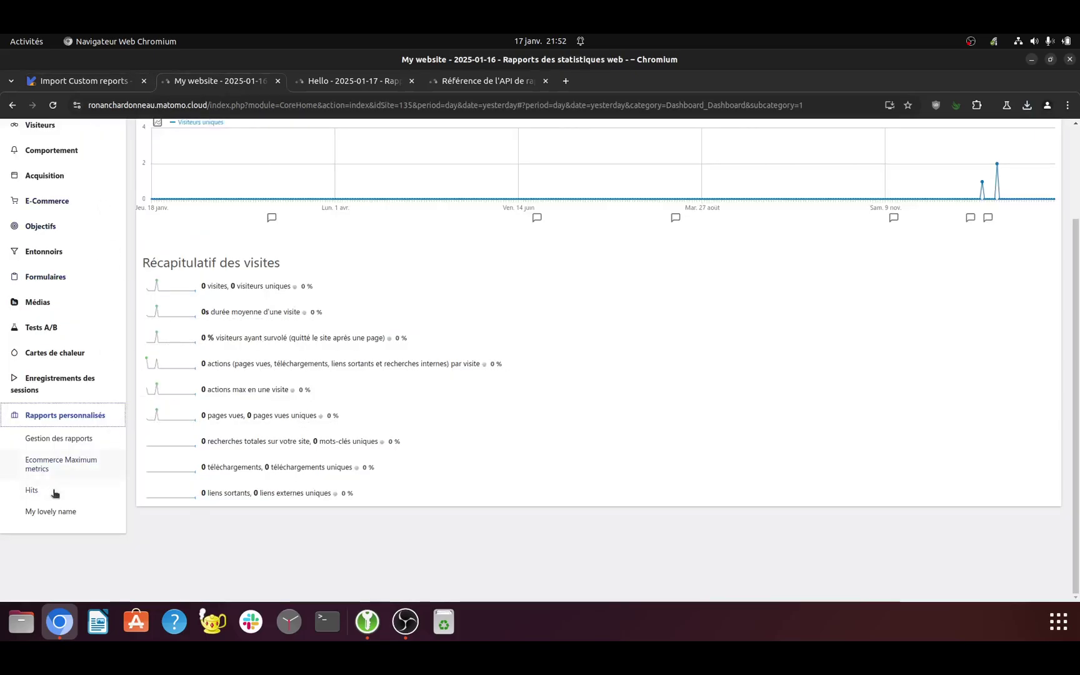
left_click(52, 105)
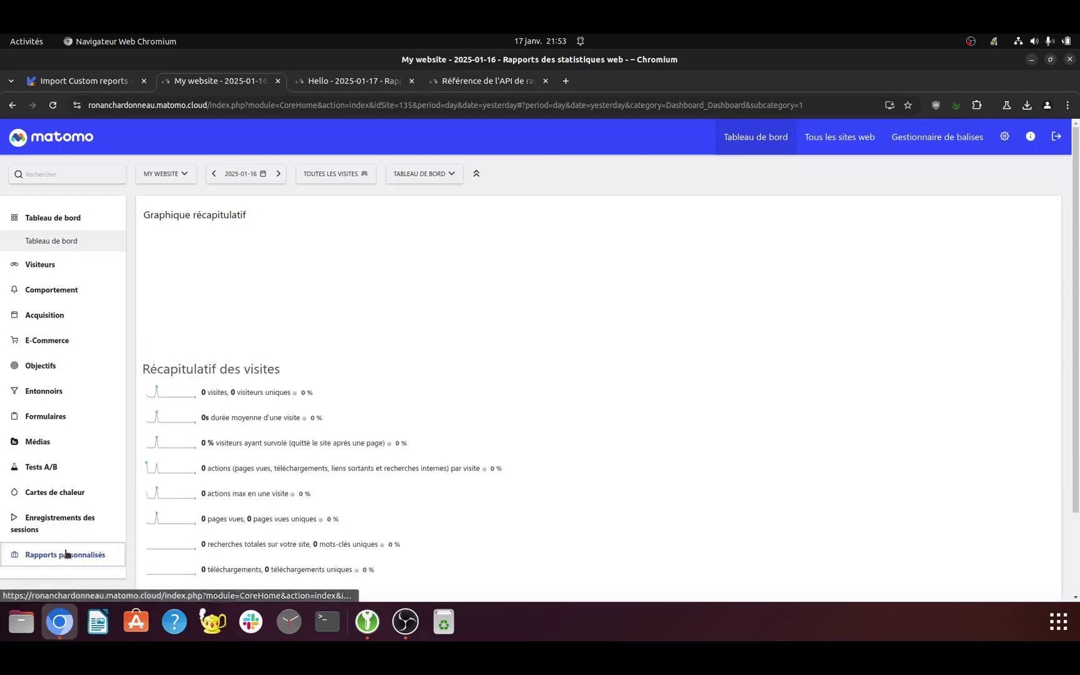
left_click(63, 554)
scroll(72, 540, "down", 3)
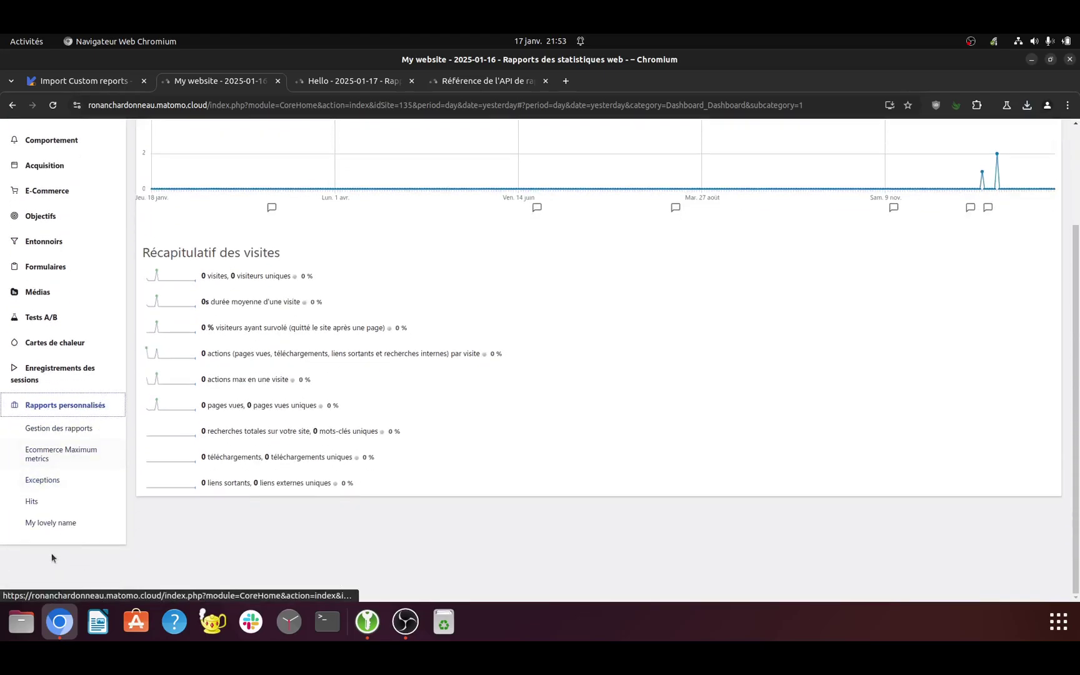
left_click(45, 479)
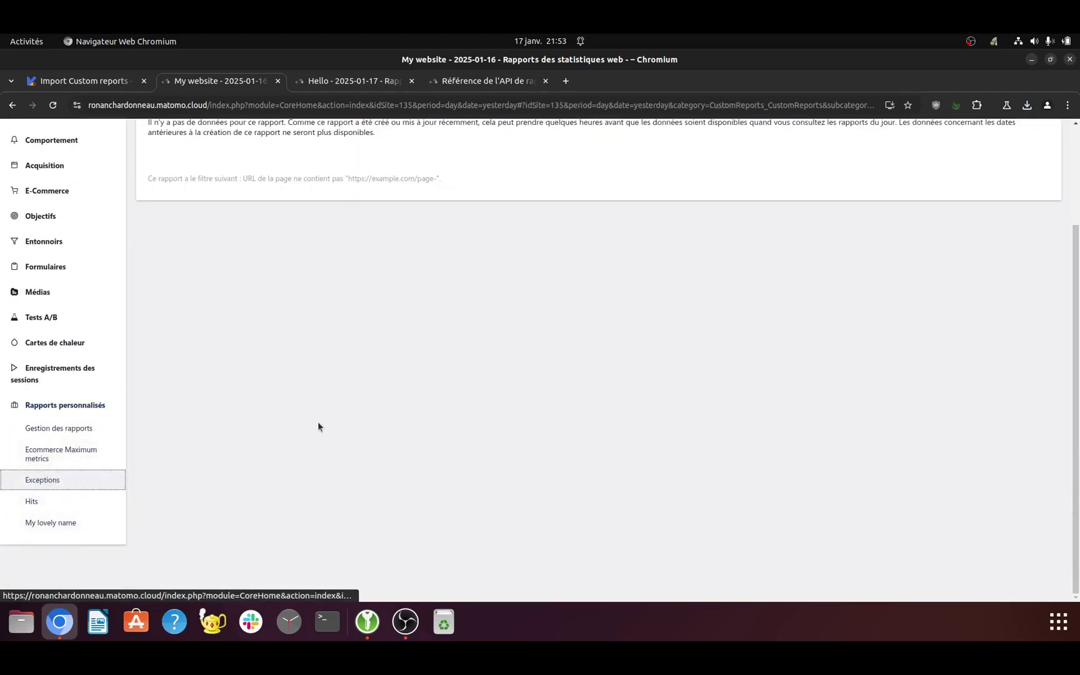
- Return to Toolkit and import all reports of the Hits custom reports preset into My website
left_click(106, 80)
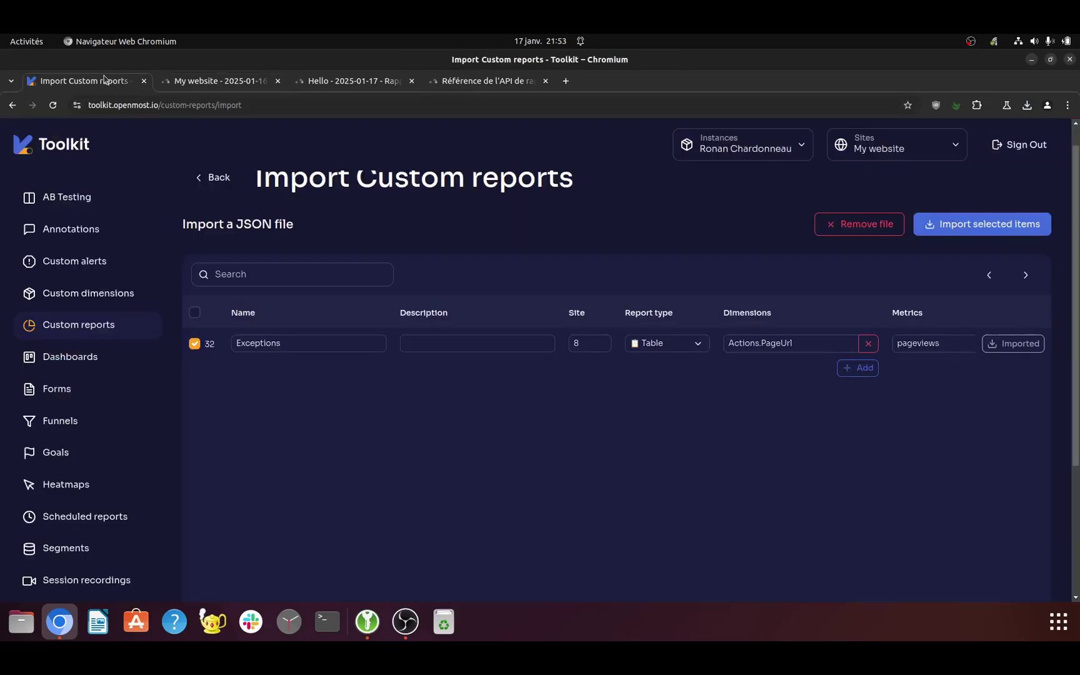
left_click(113, 333)
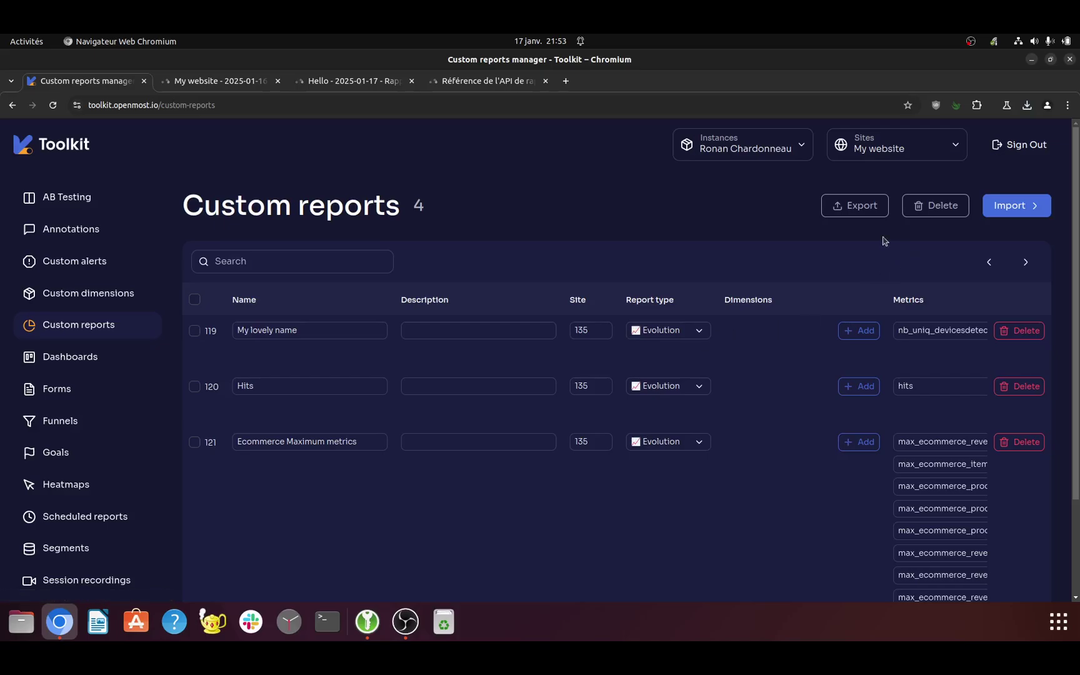
left_click(1012, 207)
scroll(585, 427, "down", 1)
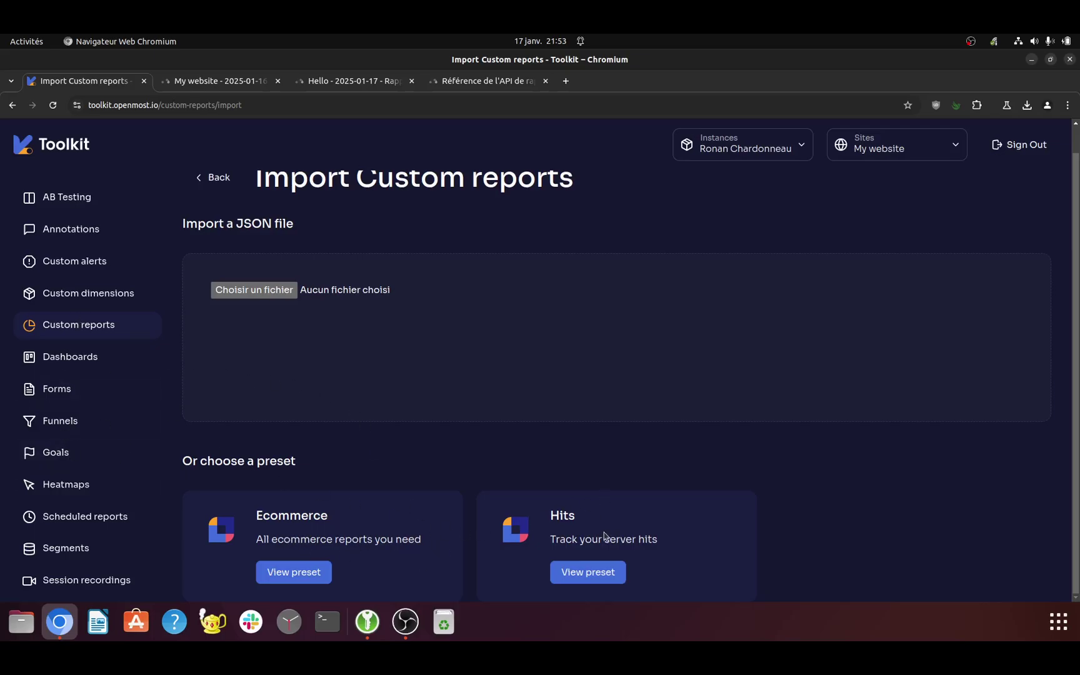
left_click(586, 574)
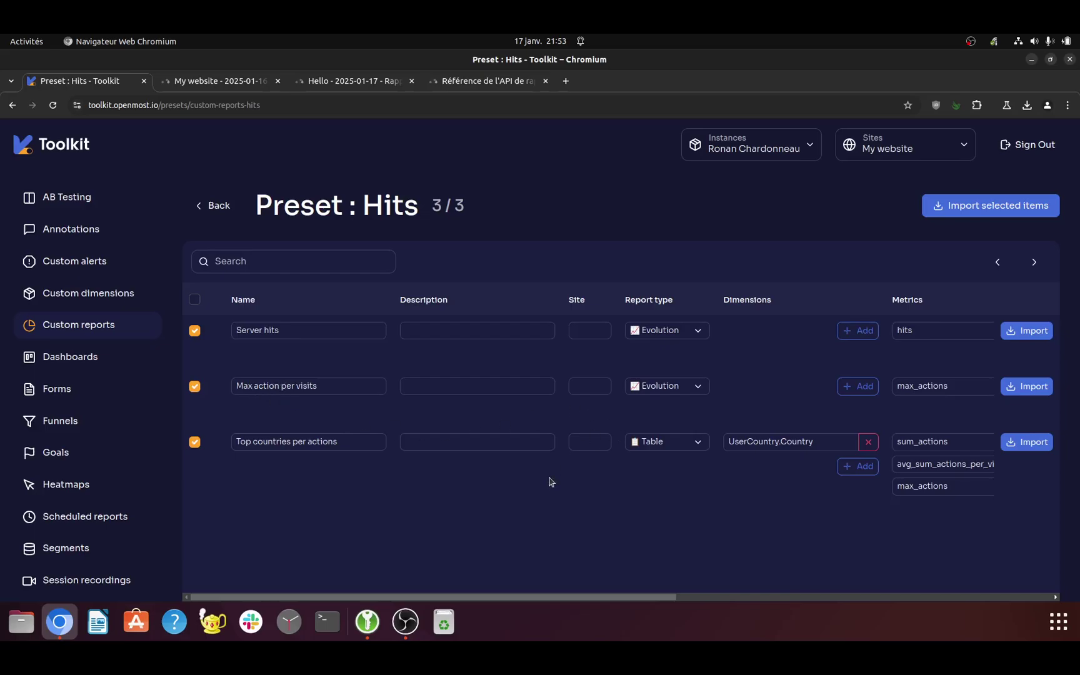
left_click(987, 216)
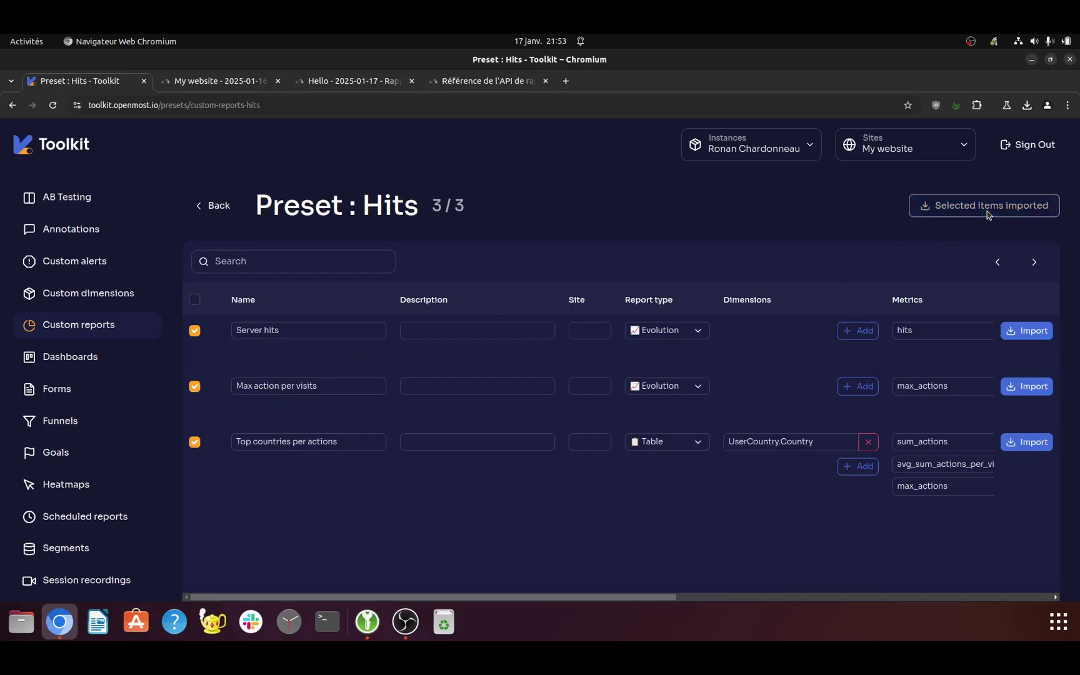
- Switch to Matomo, reload My website and examine both Hits entries among its custom reports, including the imported preset reports
left_click(240, 82)
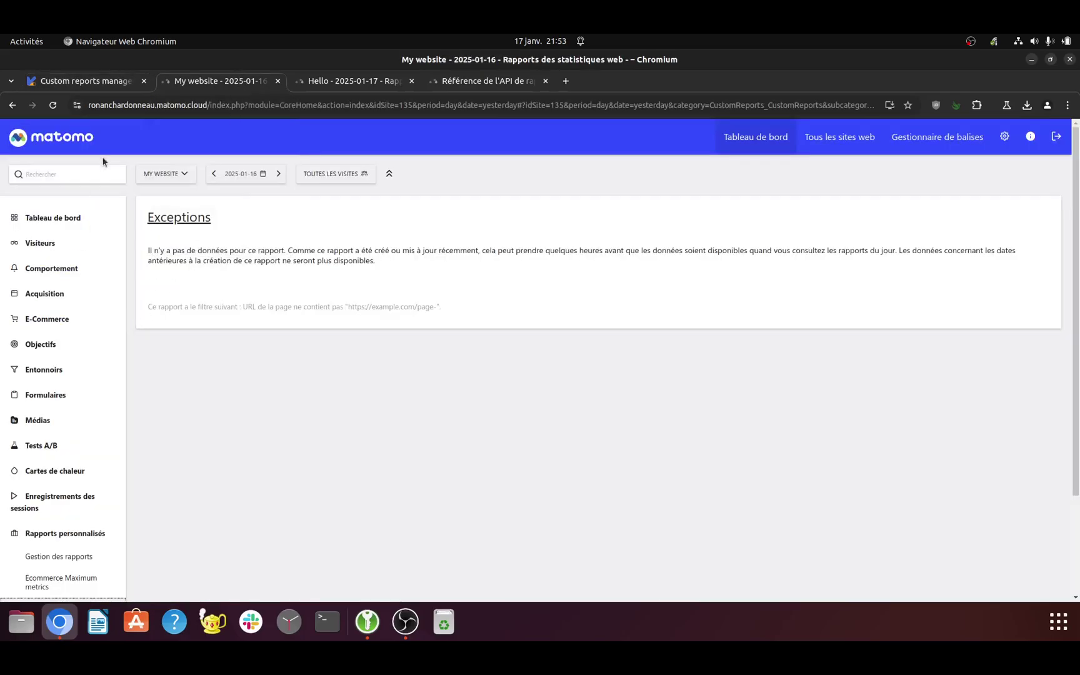
left_click(54, 106)
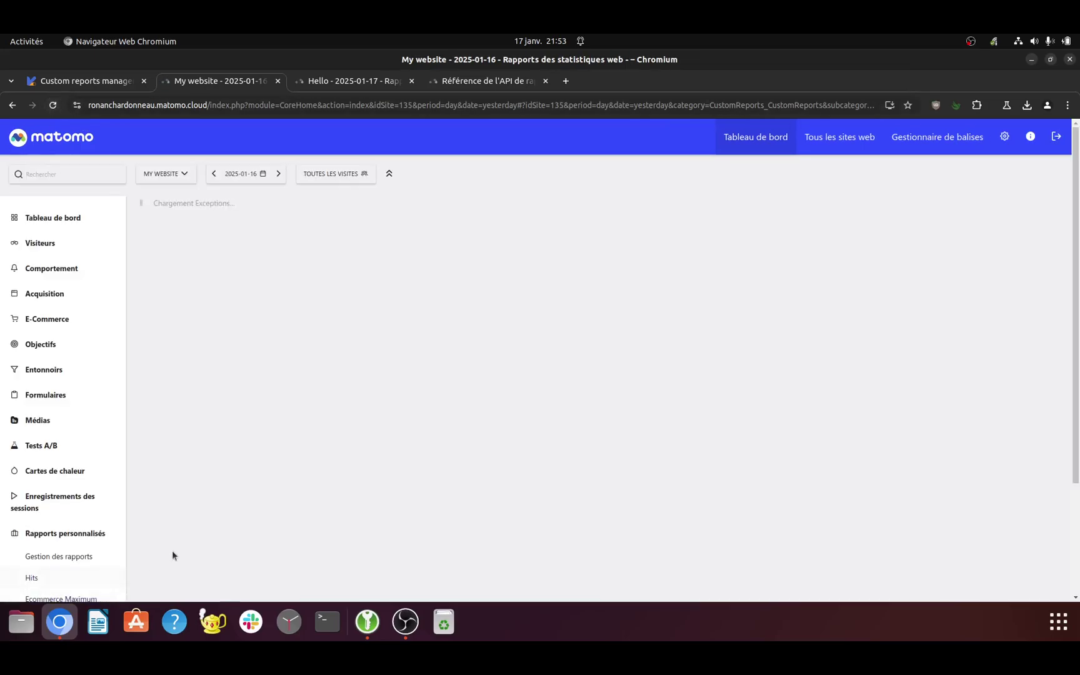
scroll(71, 553, "down", 2)
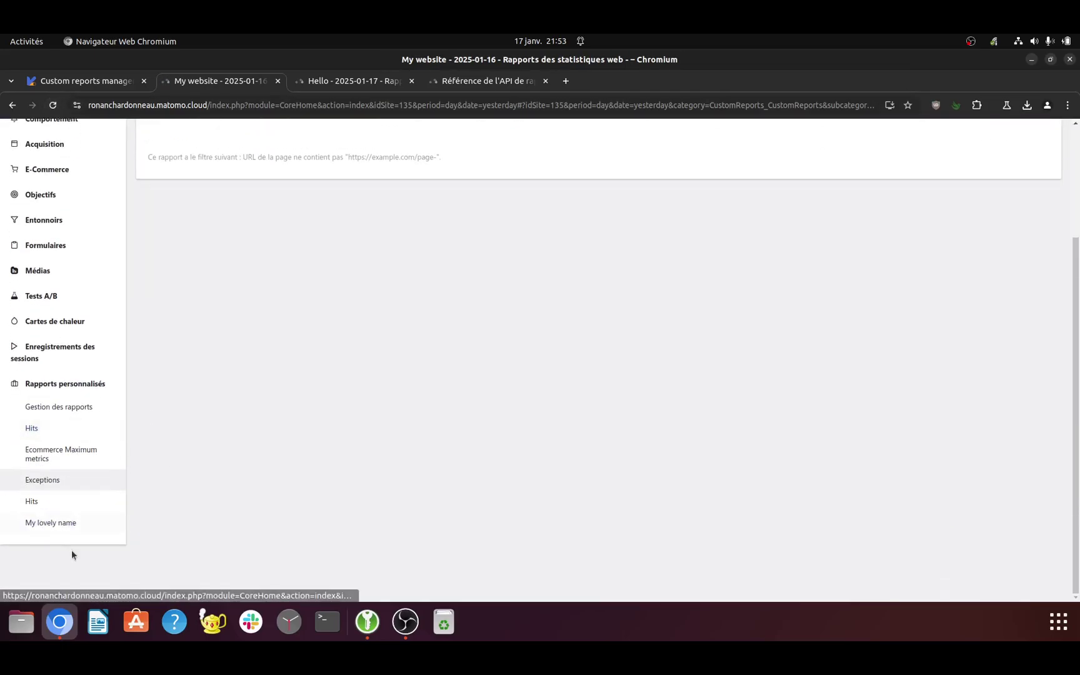
left_click(66, 501)
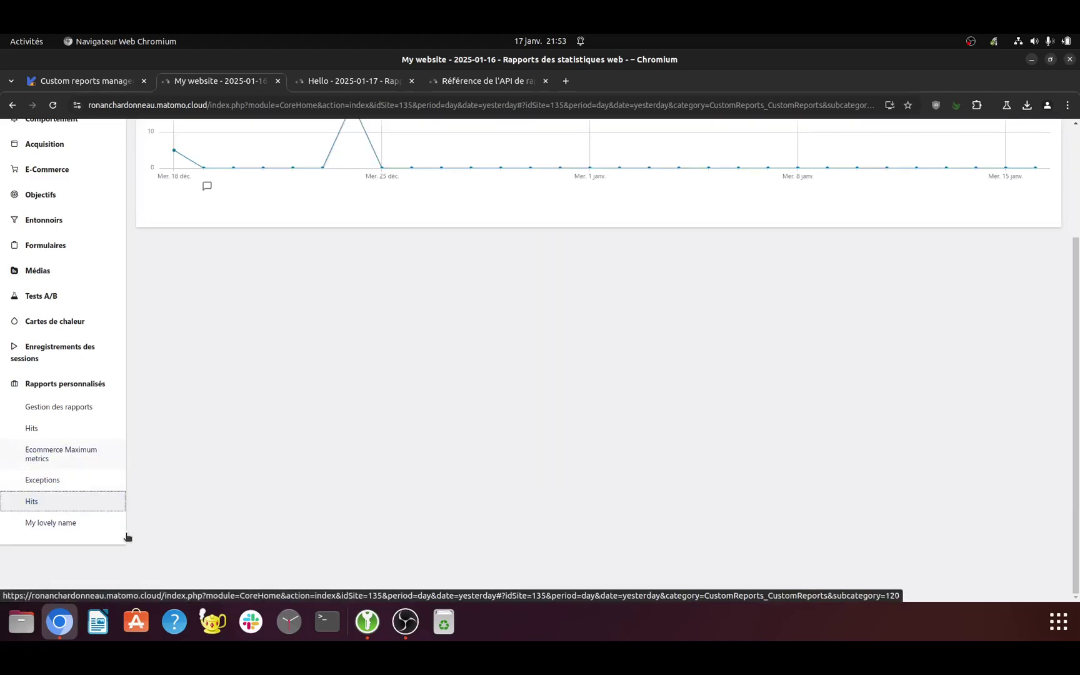
left_click(72, 431)
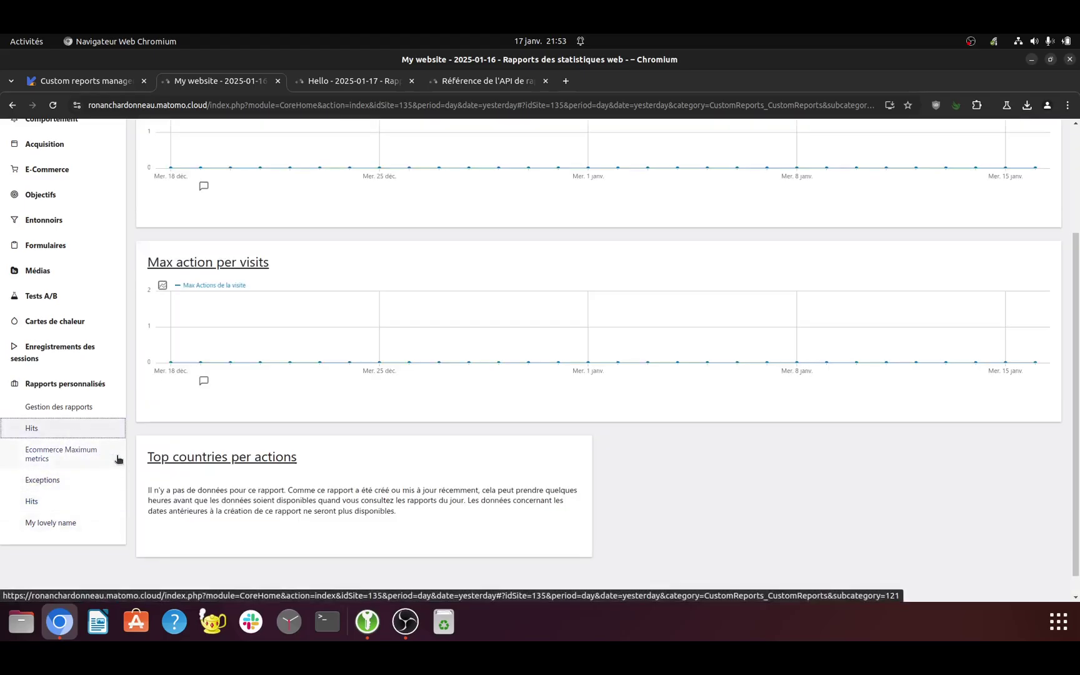
scroll(316, 366, "down", 3)
scroll(313, 375, "up", 3)
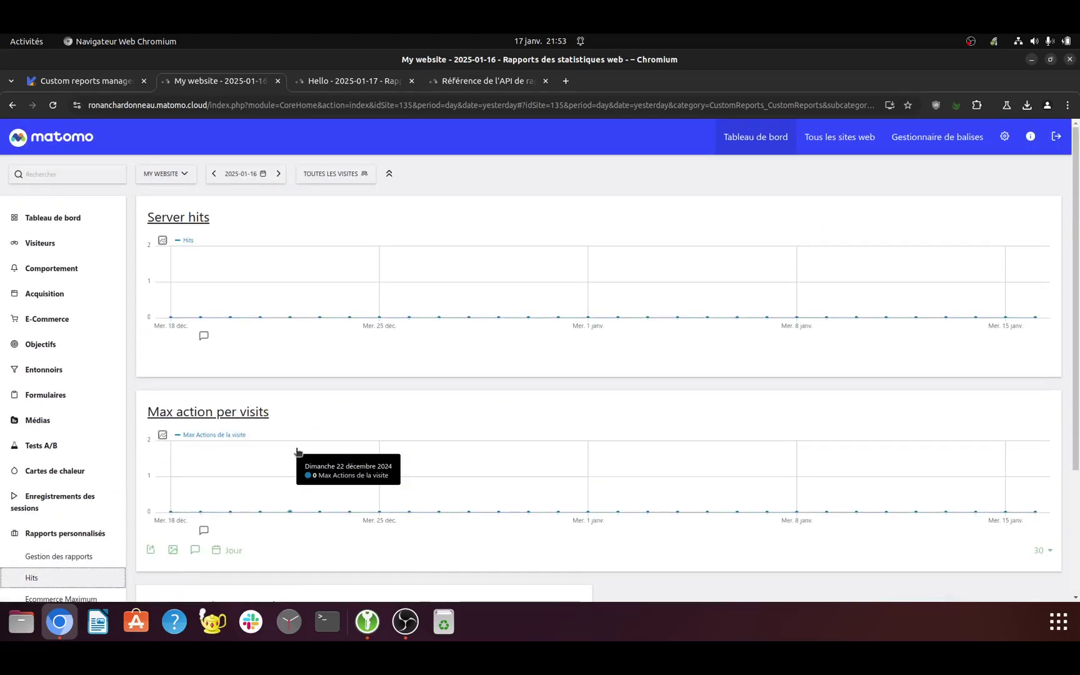
- Return to Toolkit and display the dashboards of My website
left_click(110, 82)
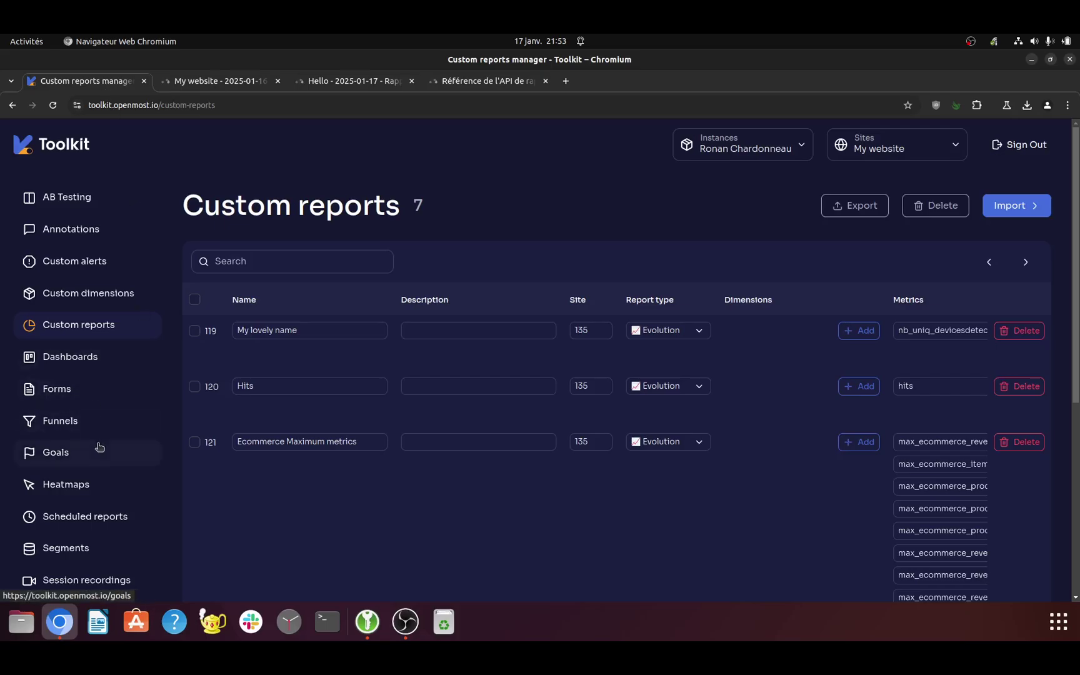
left_click(104, 361)
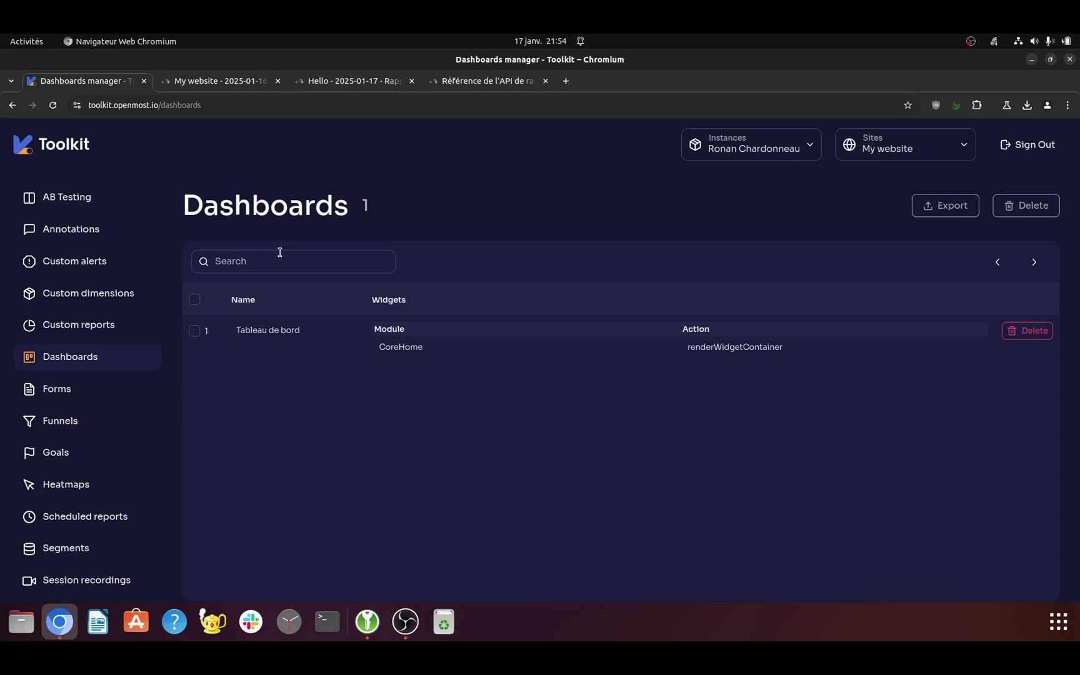
- Select all annotations of My website in Toolkit, review the selection and bulk-delete them
left_click(92, 231)
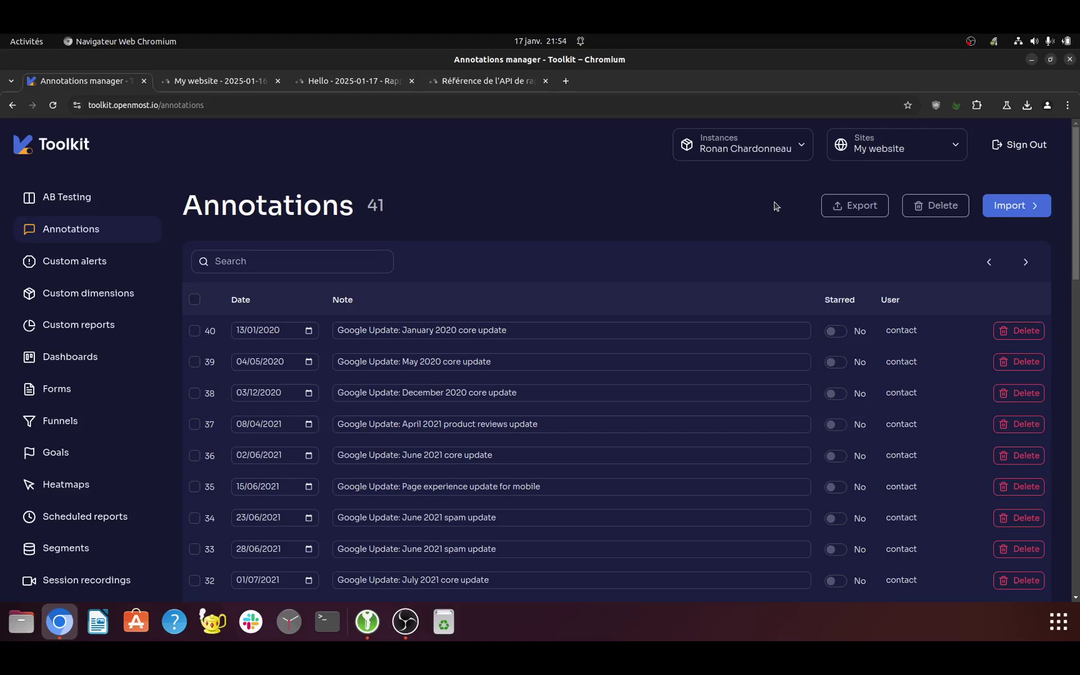
left_click(195, 300)
scroll(428, 425, "down", 7)
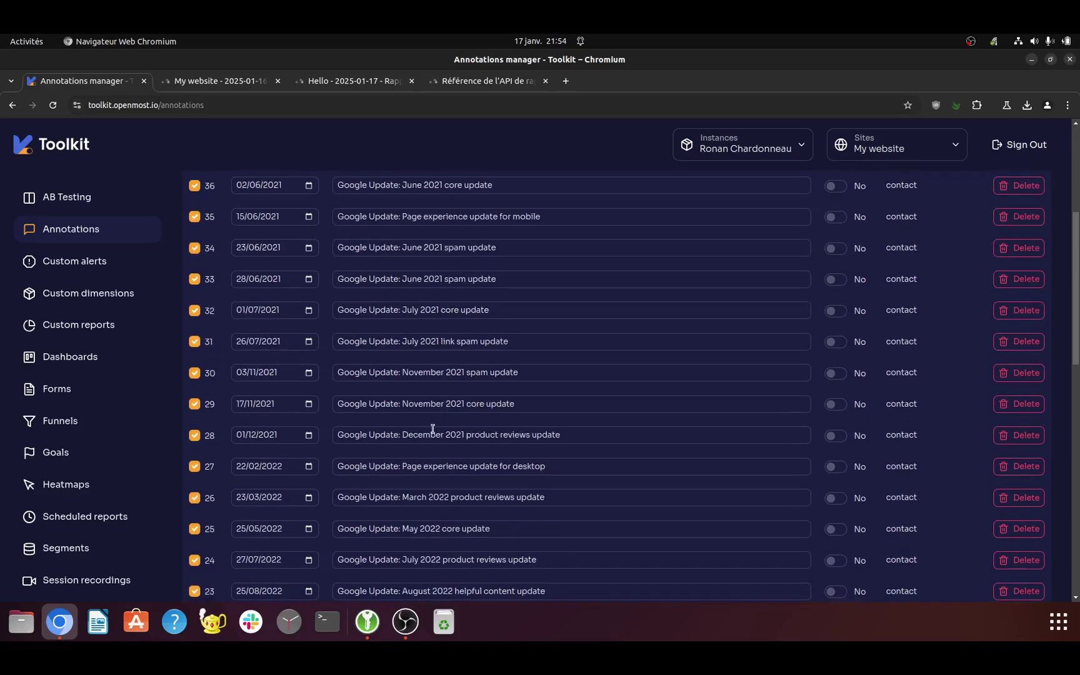
scroll(428, 426, "down", 7)
scroll(428, 426, "up", 16)
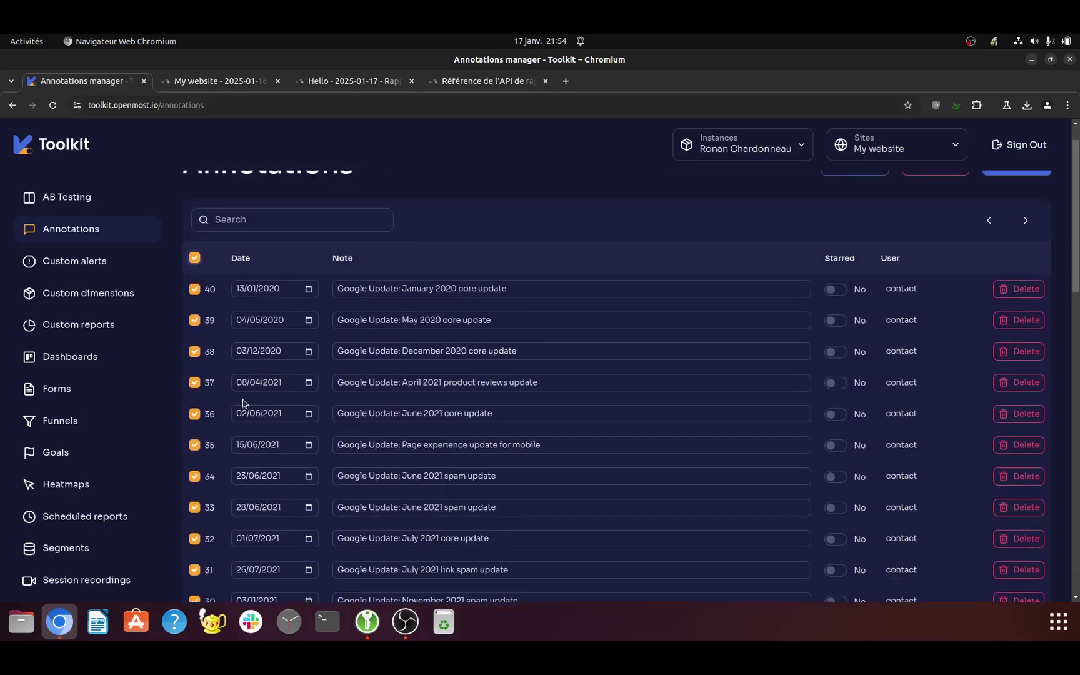
left_click(935, 205)
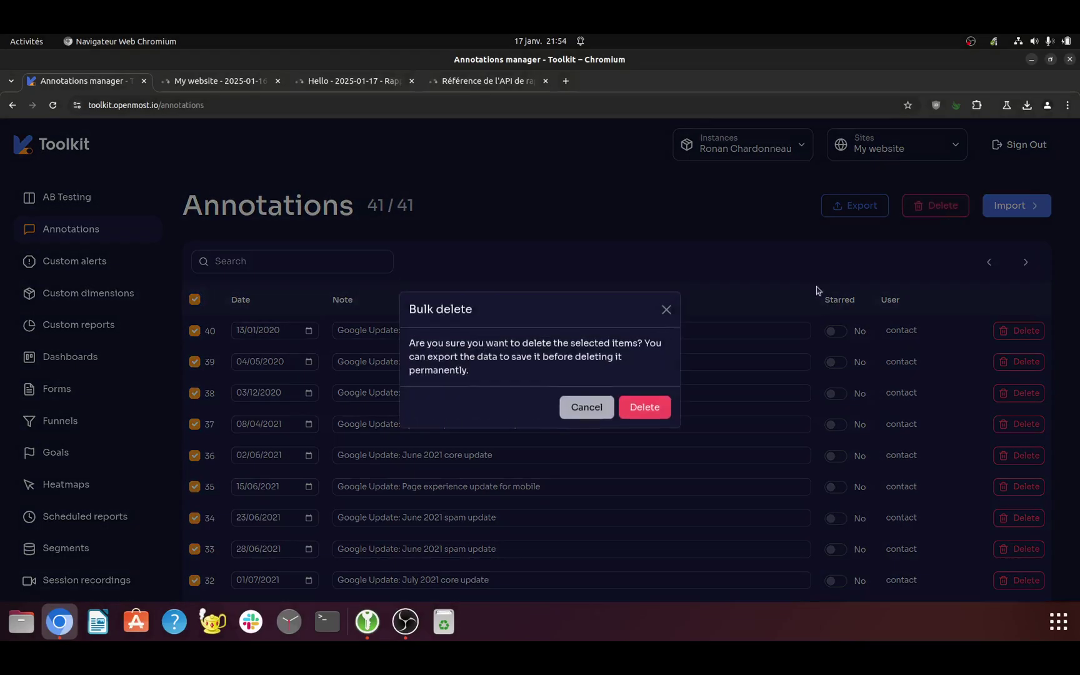
left_click(654, 412)
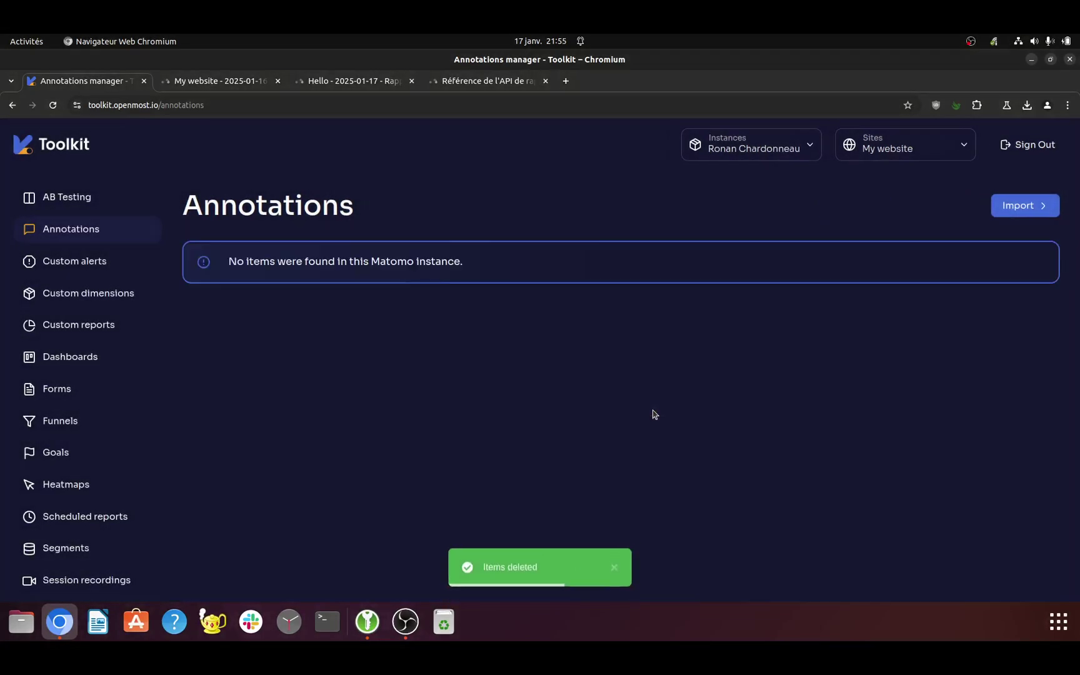